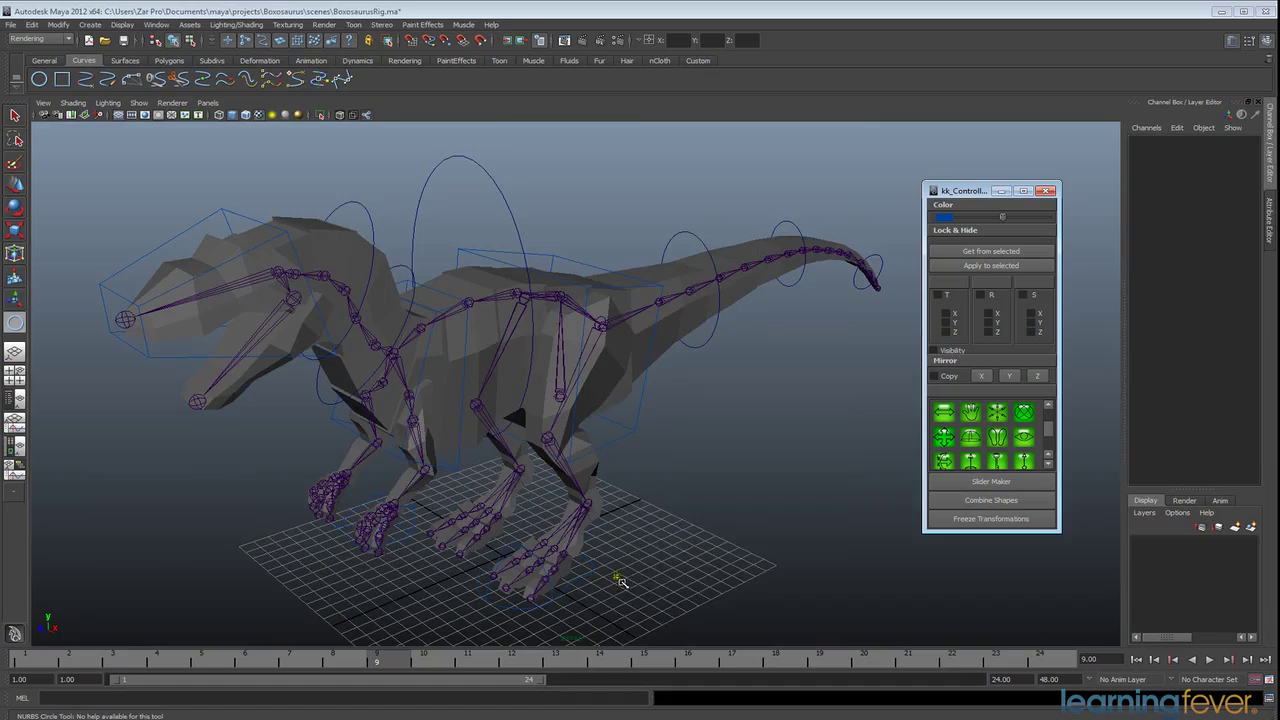
Draw a NURBS circle at the centre of the grid and set its Translate X, Y and Z to 0
left_click_drag(614, 580, 393, 425, "alt")
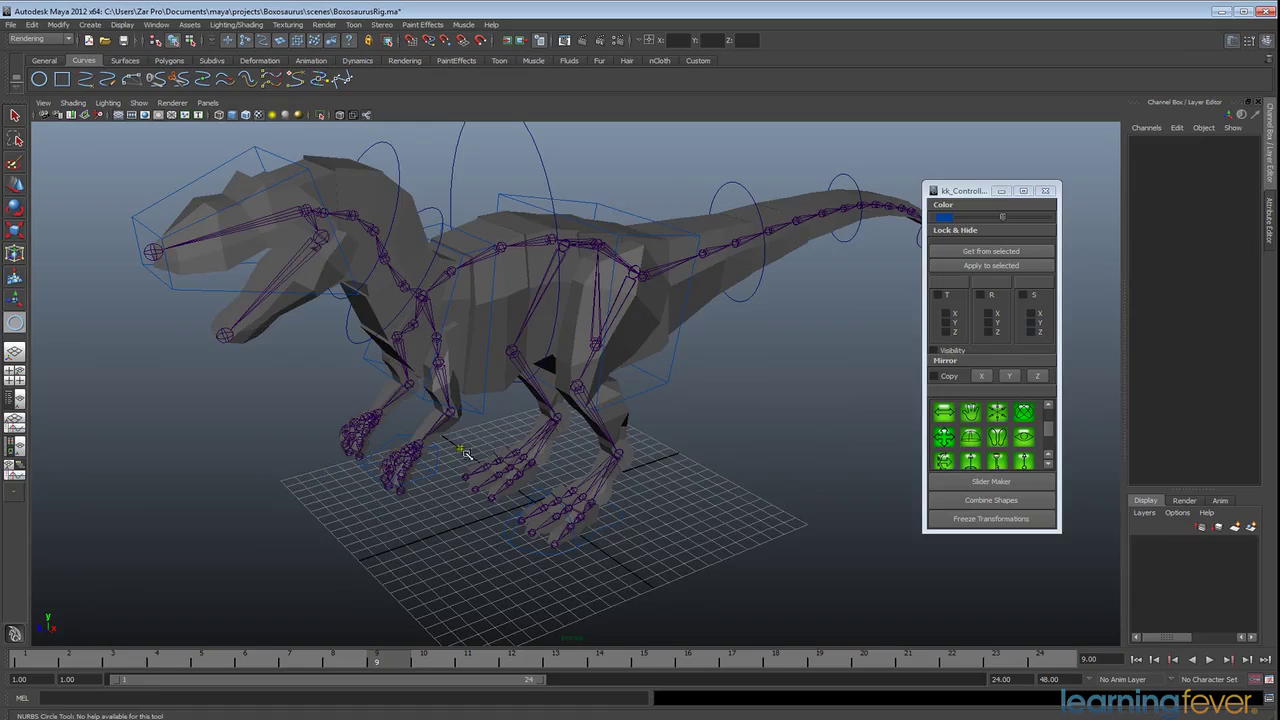
left_click_drag(457, 449, 510, 488, "alt")
left_click_drag(697, 480, 590, 474, "alt")
right_click_drag(607, 530, 666, 523, "alt")
left_click_drag(666, 523, 679, 488, "alt")
left_click_drag(1224, 173, 1236, 152)
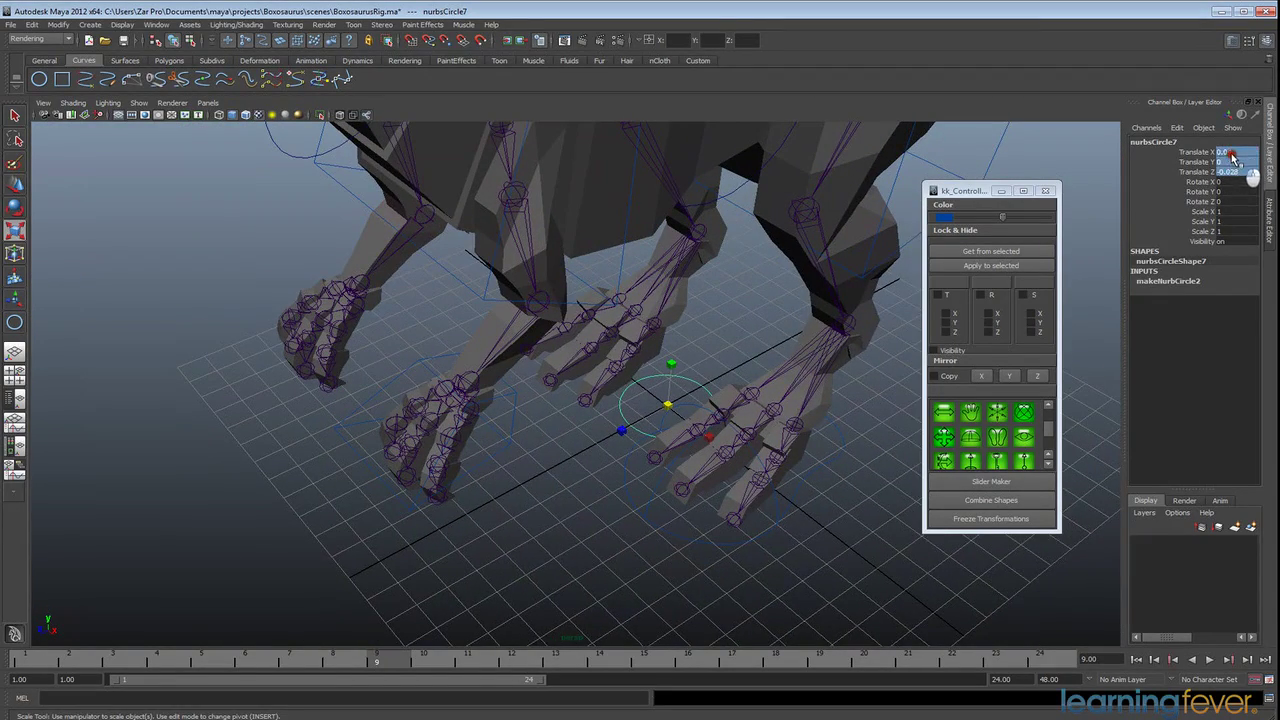
type("0")
key("Return")
Put the centred circle into its own group and activate the Move tool
left_click_drag(672, 539, 688, 519, "alt")
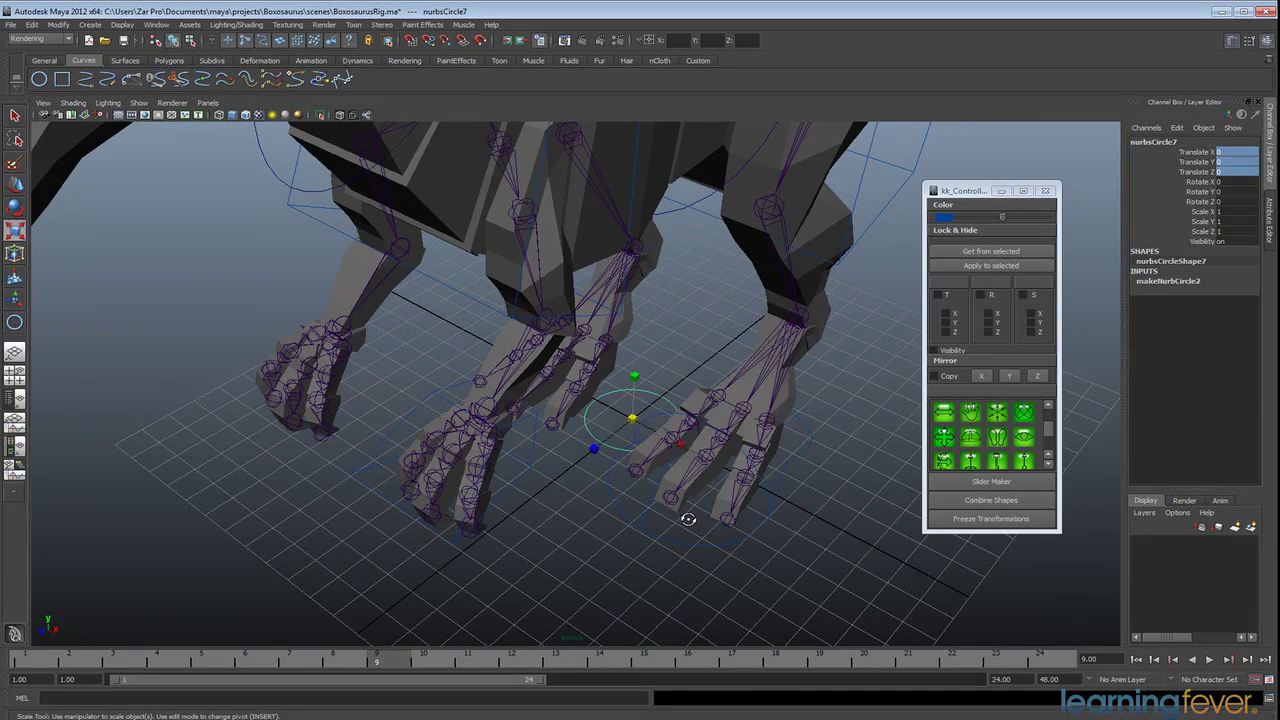
key("ctrl+g")
left_click_drag(686, 522, 672, 486, "alt")
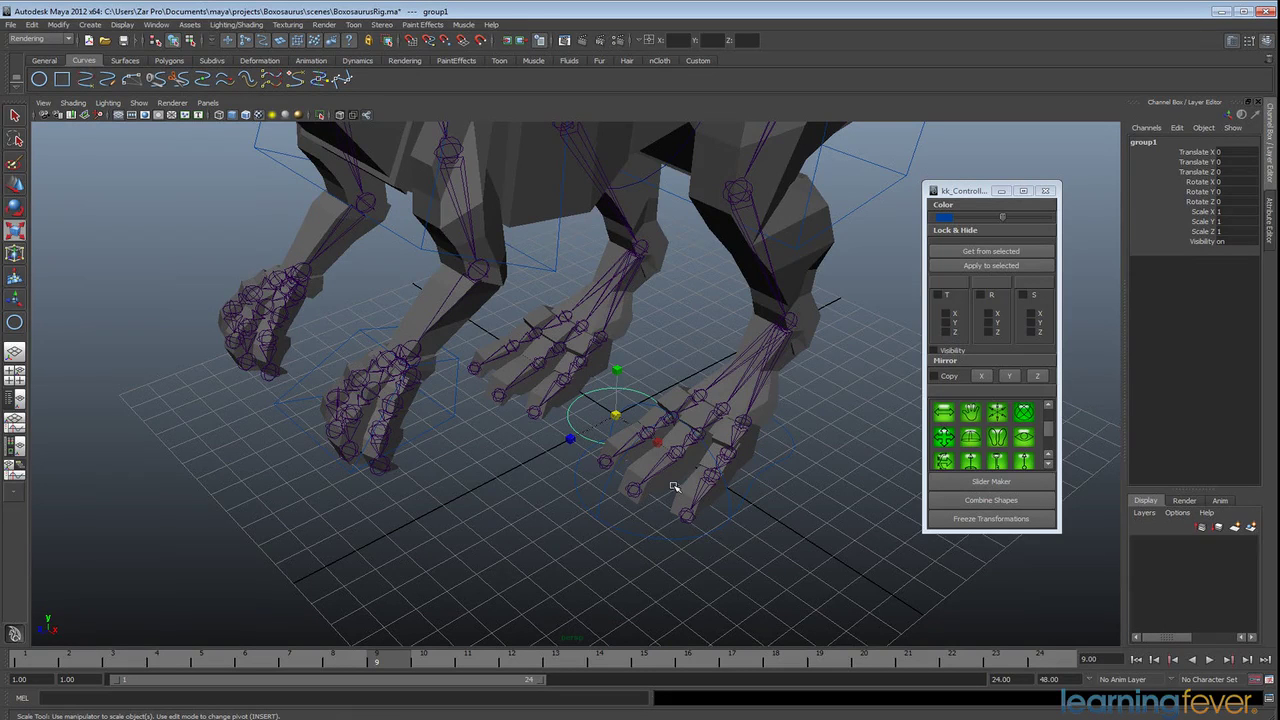
key("w")
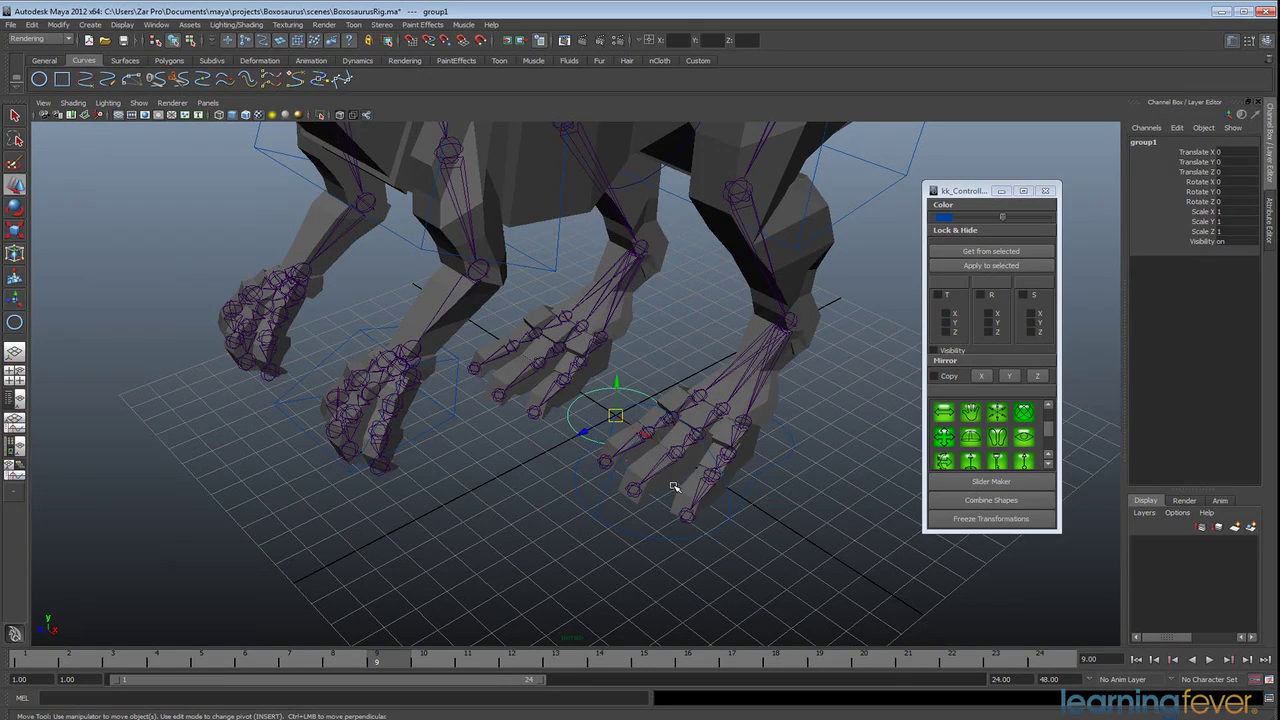
middle_click_drag(581, 445, 657, 460, "alt")
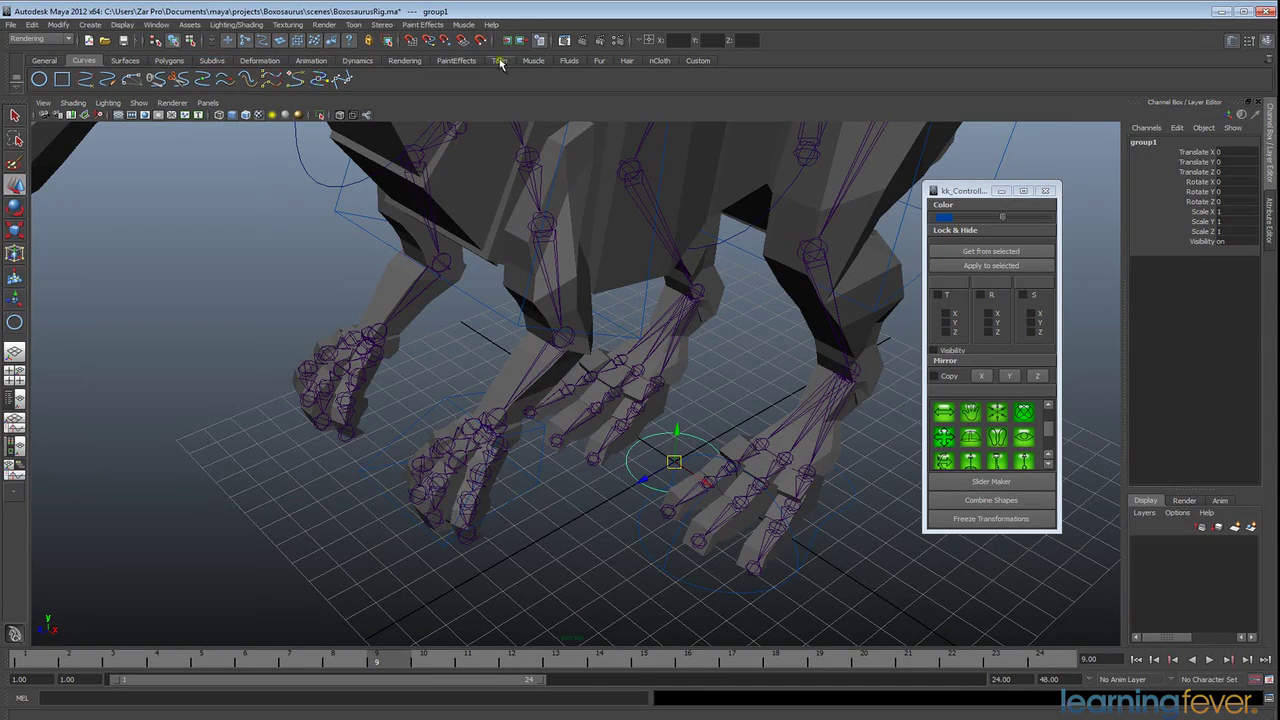
Bring up the animation tools and the Outliner, enlarged and scrolled to show the circle's new group
left_click(310, 61)
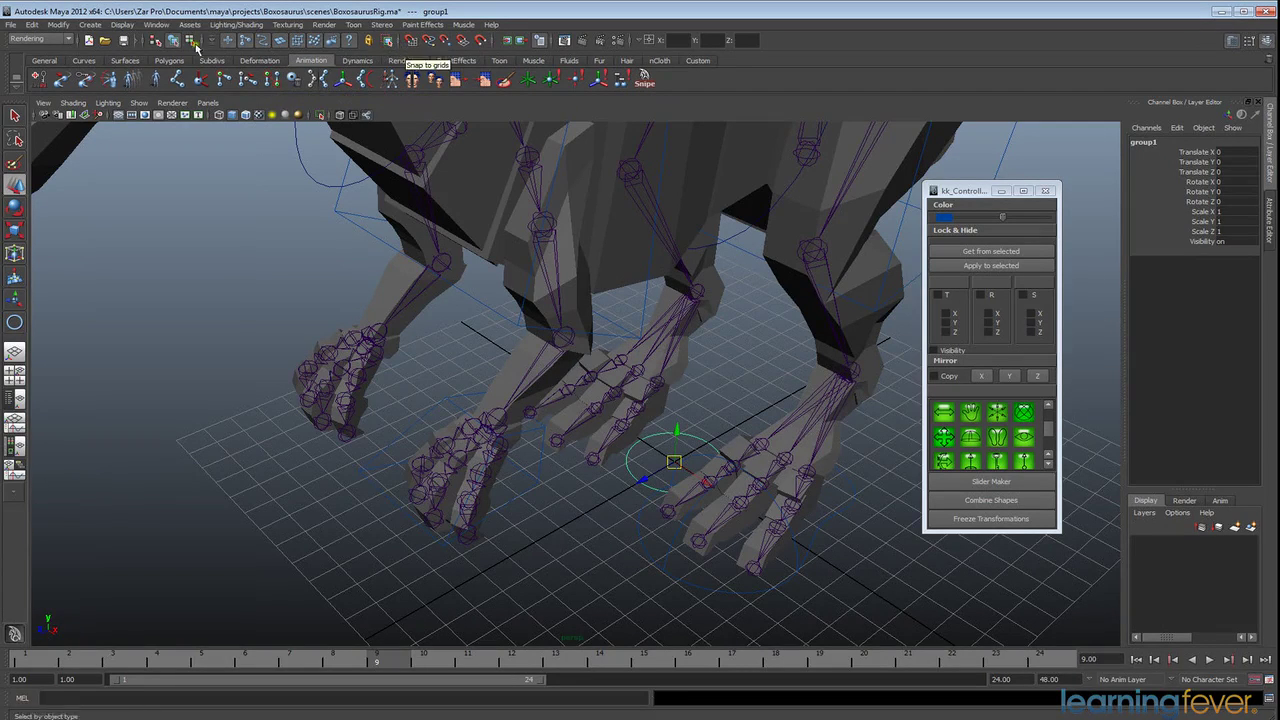
left_click(156, 24)
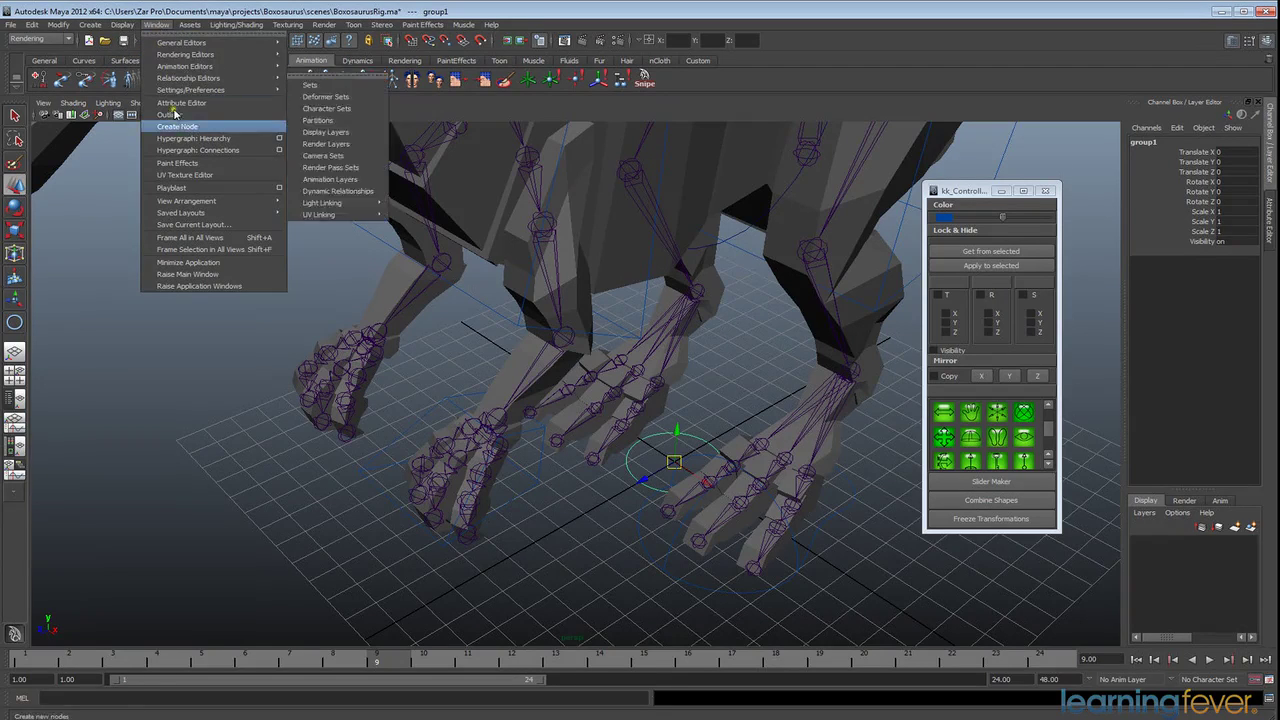
mouse_move(196, 90)
left_click(194, 114)
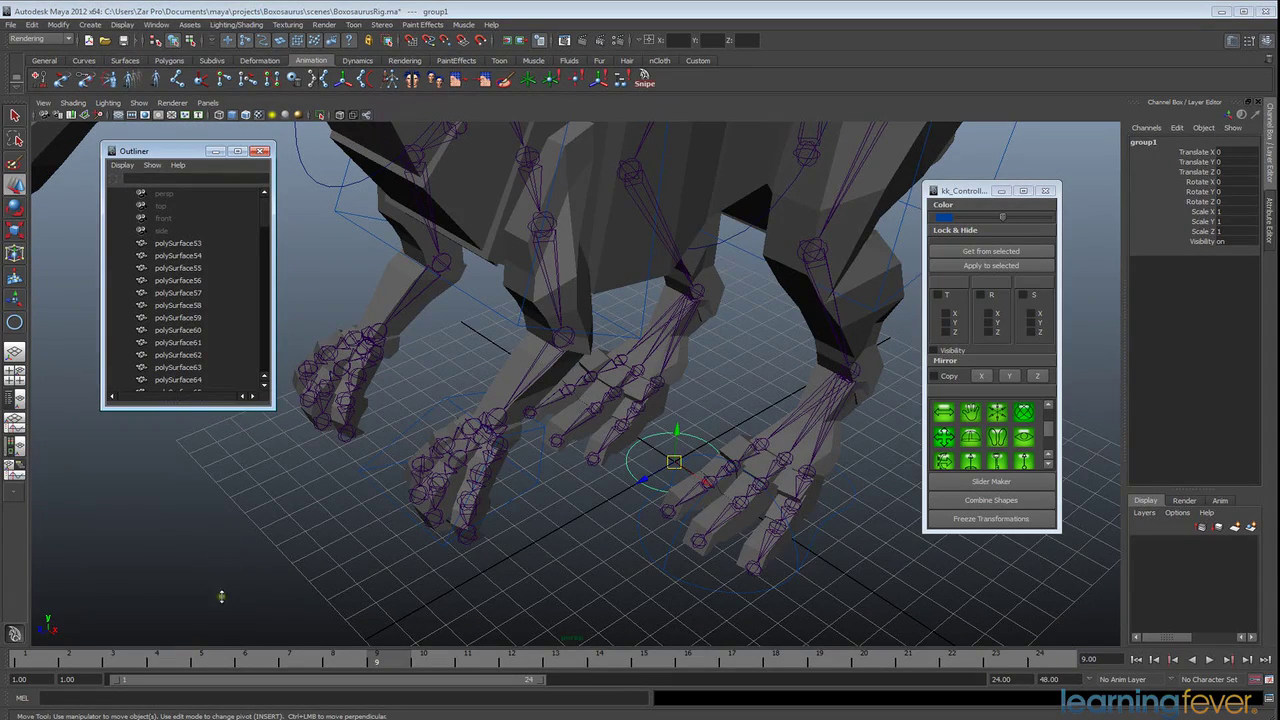
left_click_drag(221, 597, 221, 597)
left_click_drag(264, 255, 266, 505)
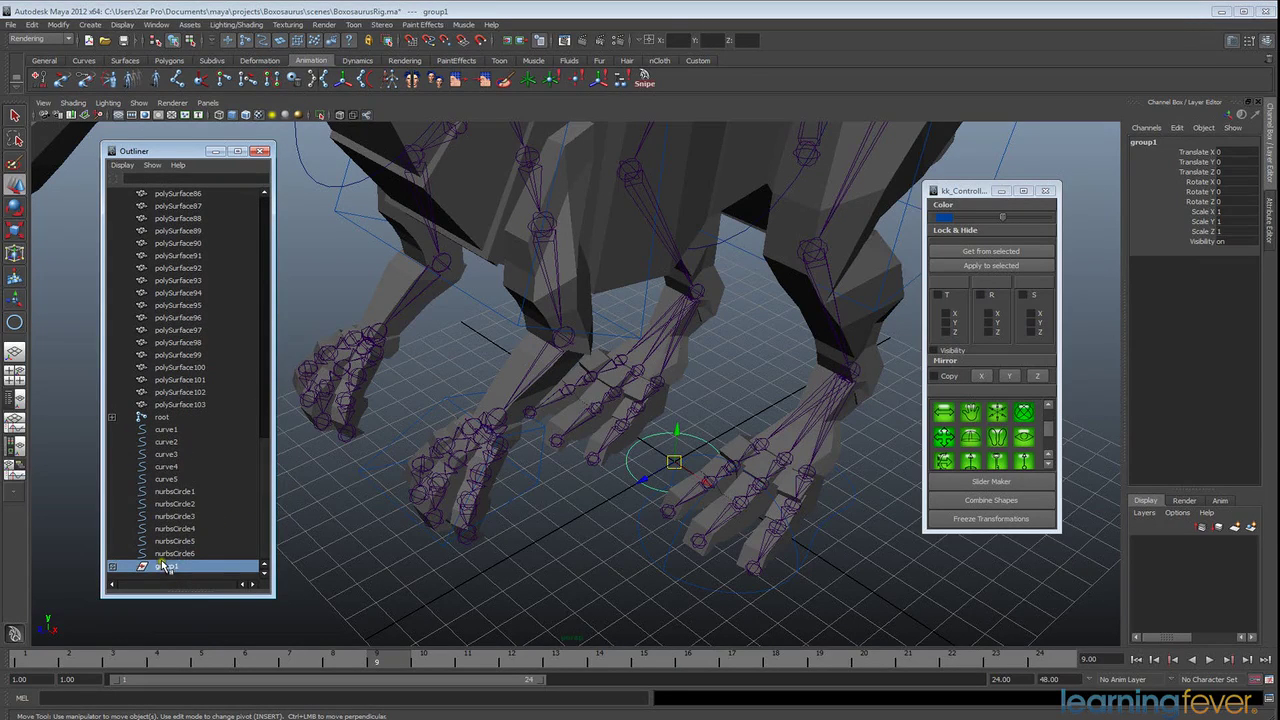
Snap the circle's group to the left shoulder joint with the Snipe script
mouse_move(667, 541)
left_mouse_down("alt")
mouse_move(694, 511)
mouse_move(661, 523)
left_mouse_up("alt")
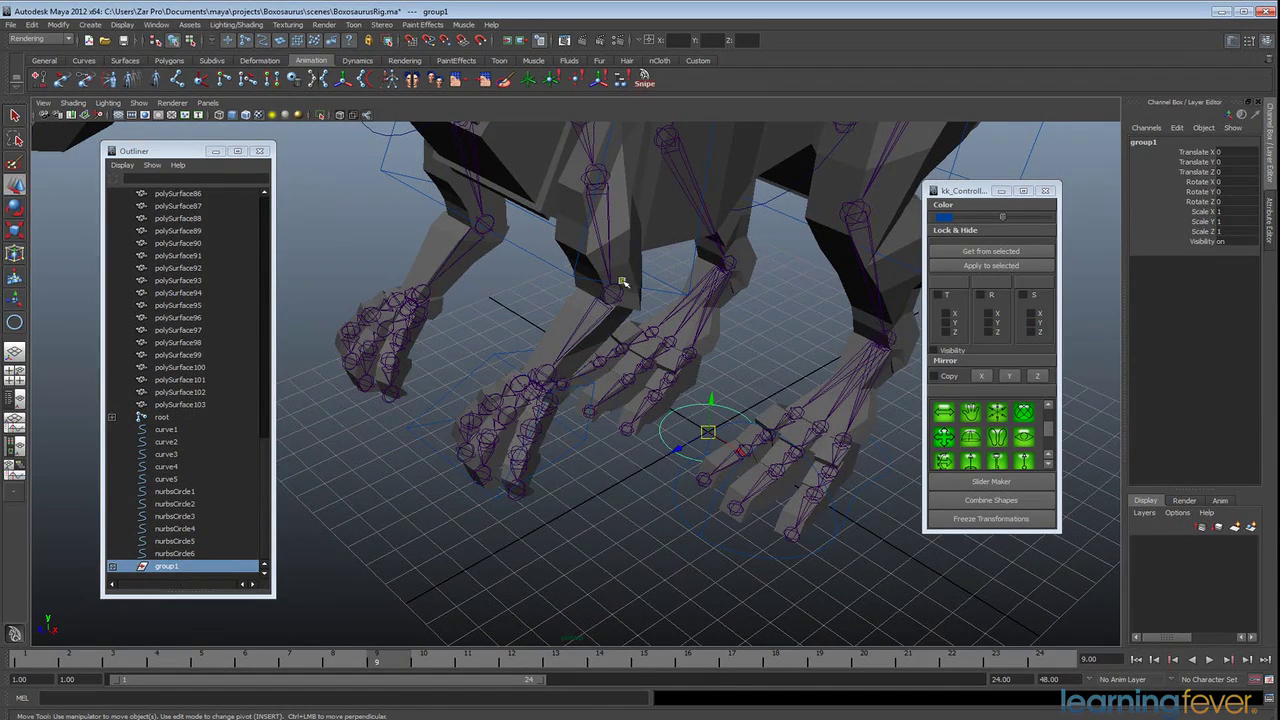
left_click_drag(621, 283, 658, 387, "alt")
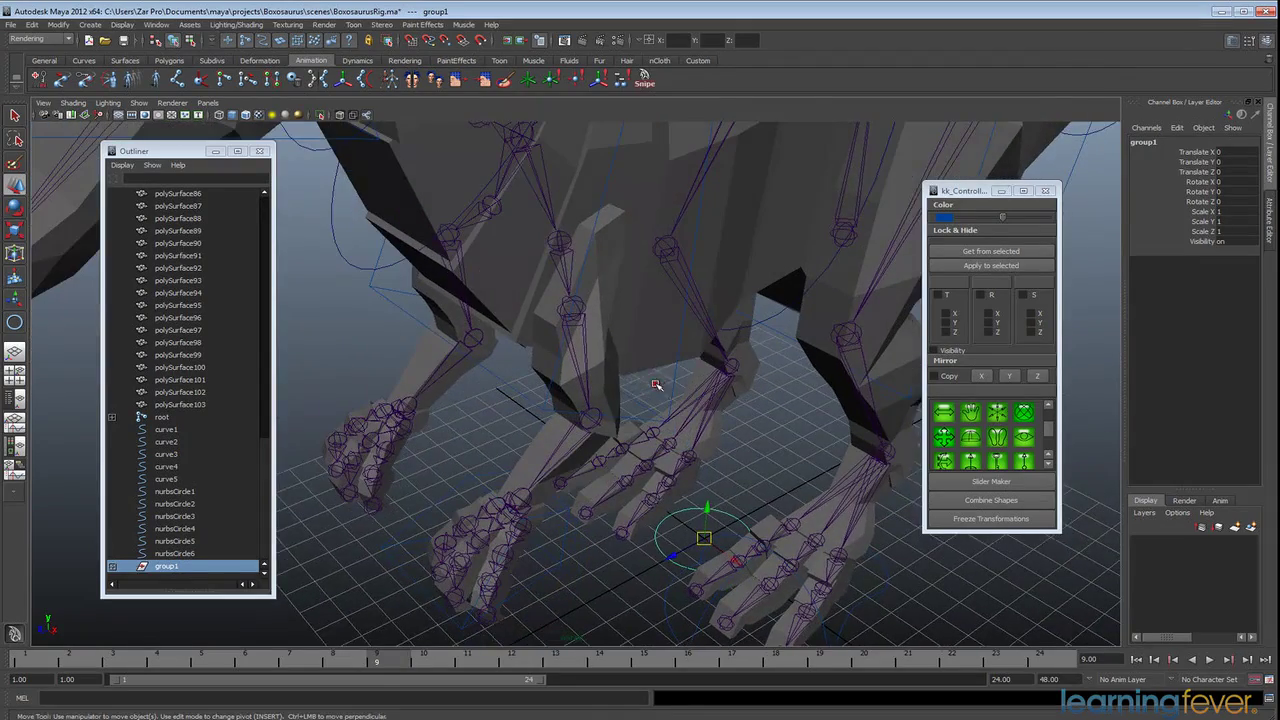
left_click(580, 316)
left_click_drag(580, 316, 638, 362, "alt")
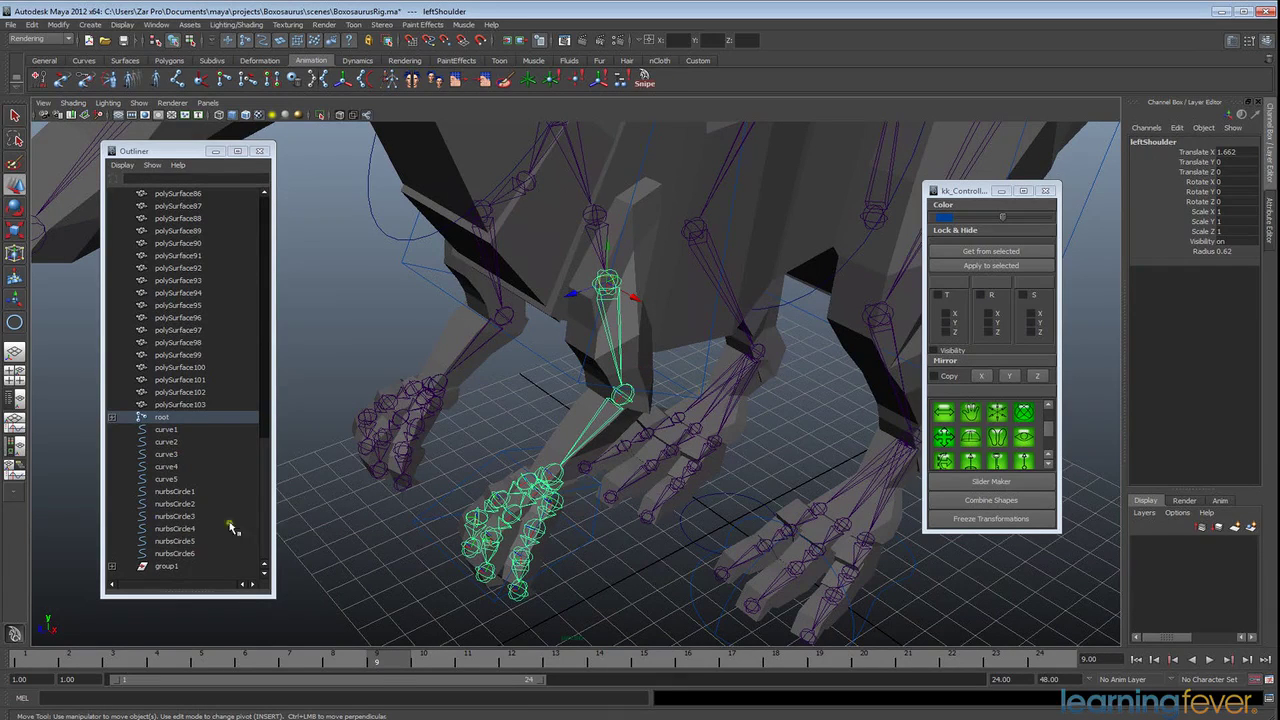
left_click(164, 567)
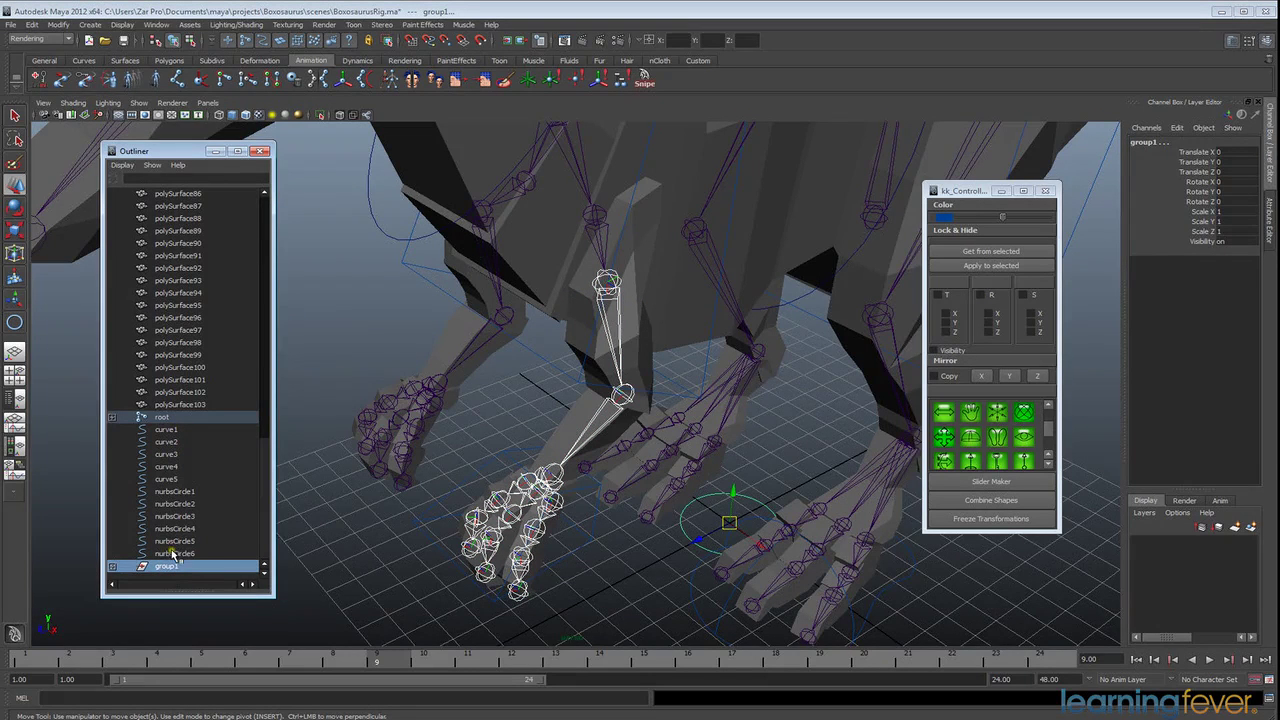
left_click(644, 80)
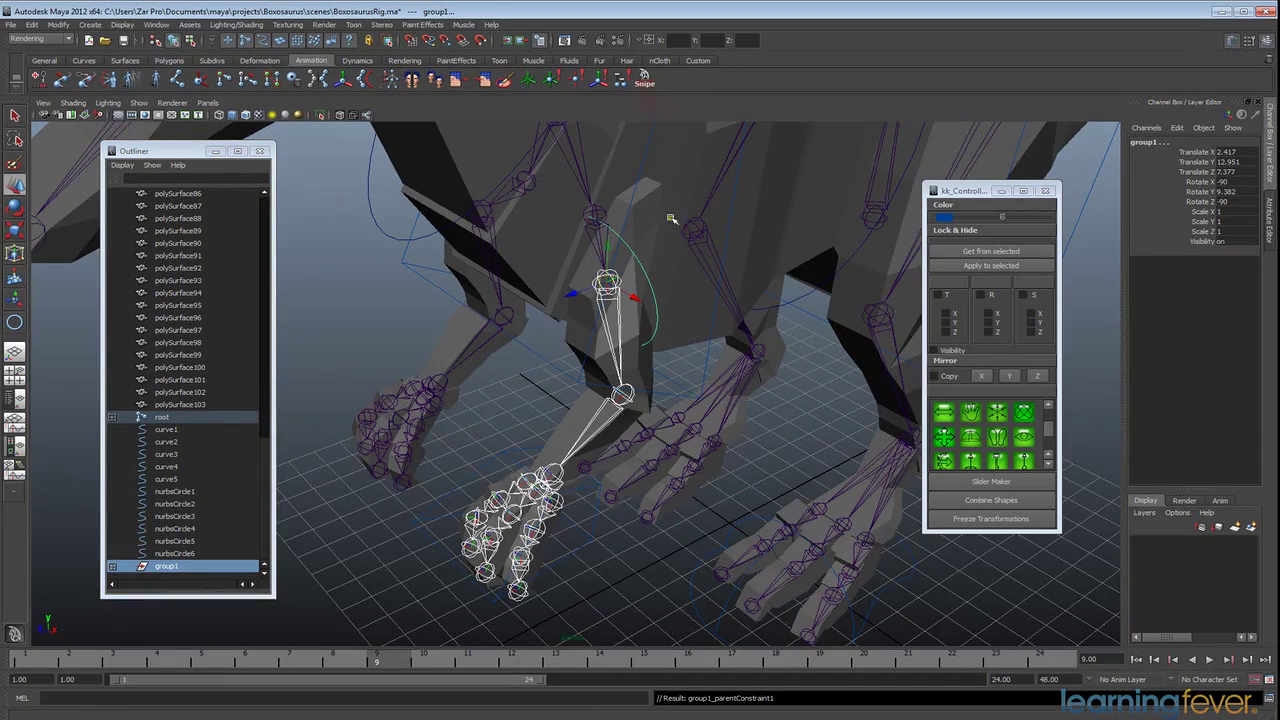
Rotate the circle inside the shoulder group, setting its Rotate Z to 90
left_click_drag(677, 214, 684, 282, "alt")
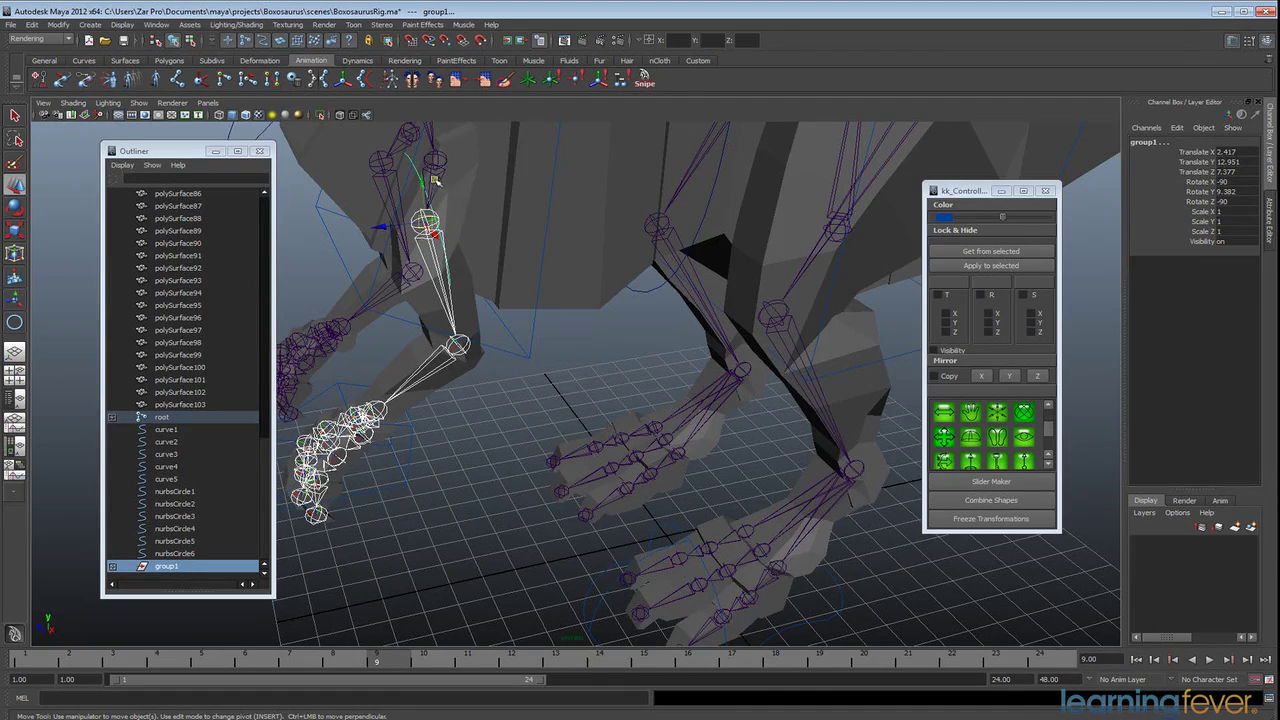
left_click_drag(435, 178, 512, 201, "alt")
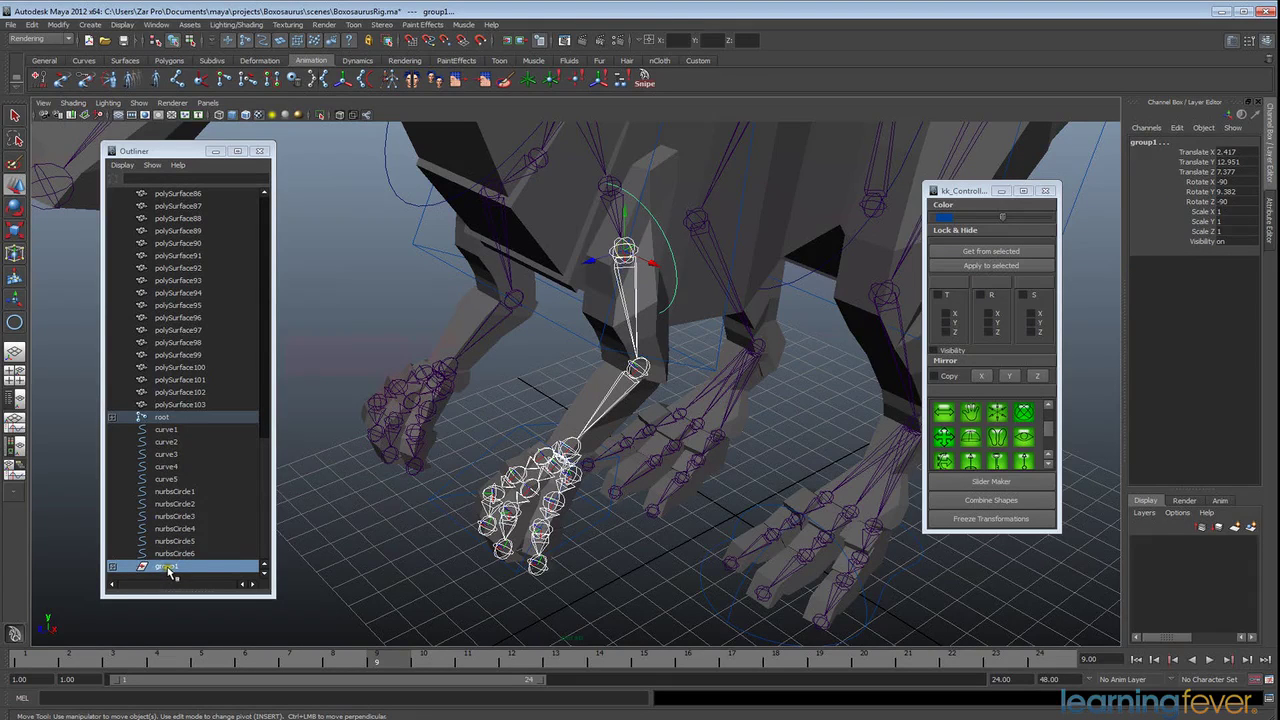
left_click(112, 566)
left_click(190, 578)
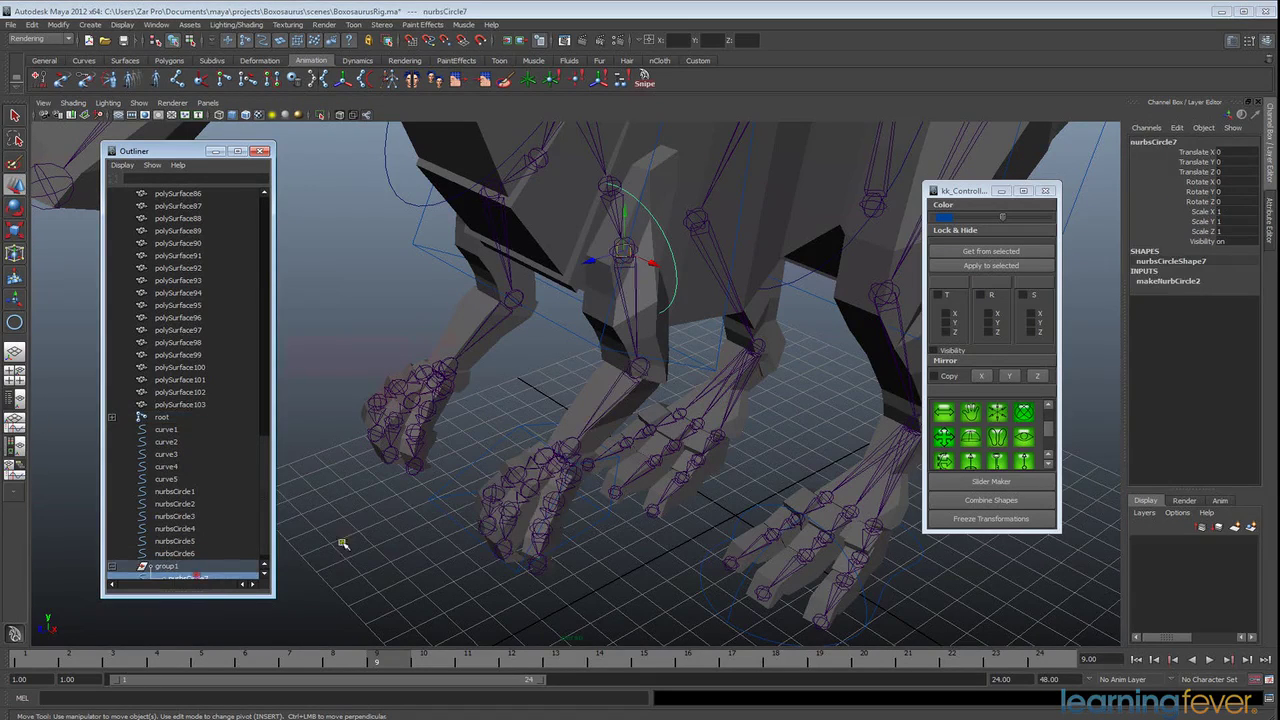
left_click(663, 236)
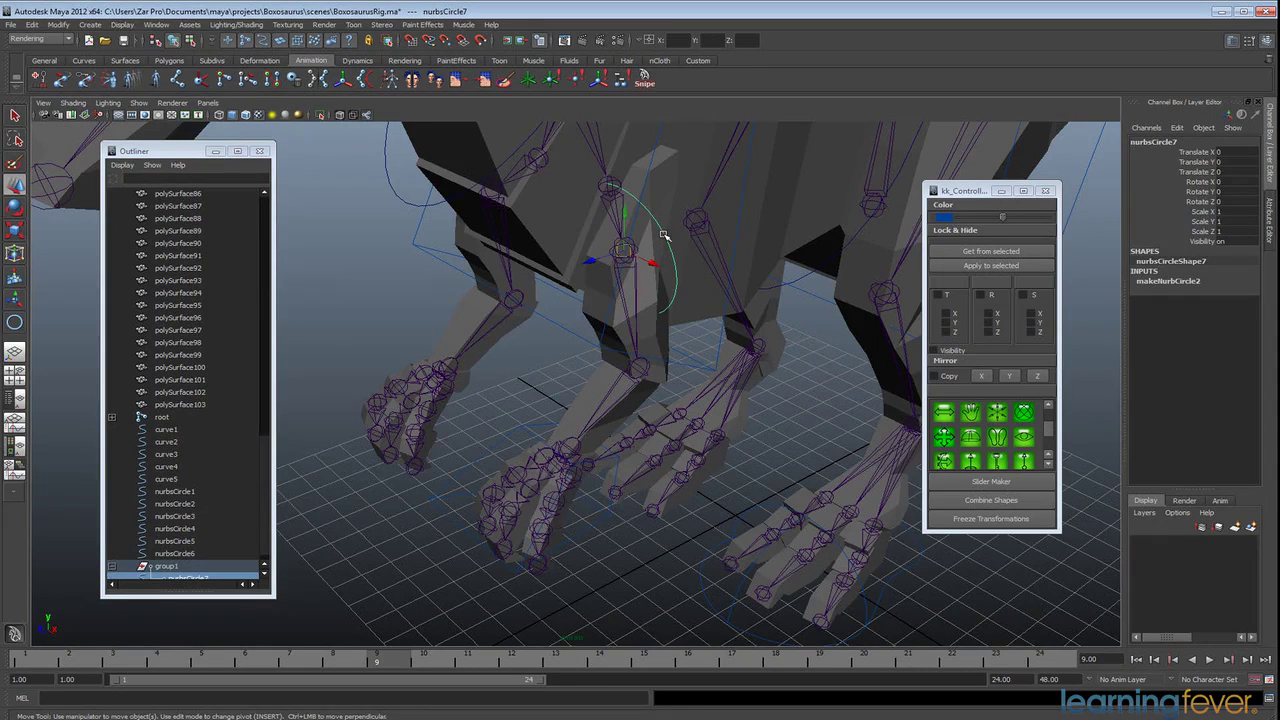
key("e")
left_click_drag(598, 213, 590, 288)
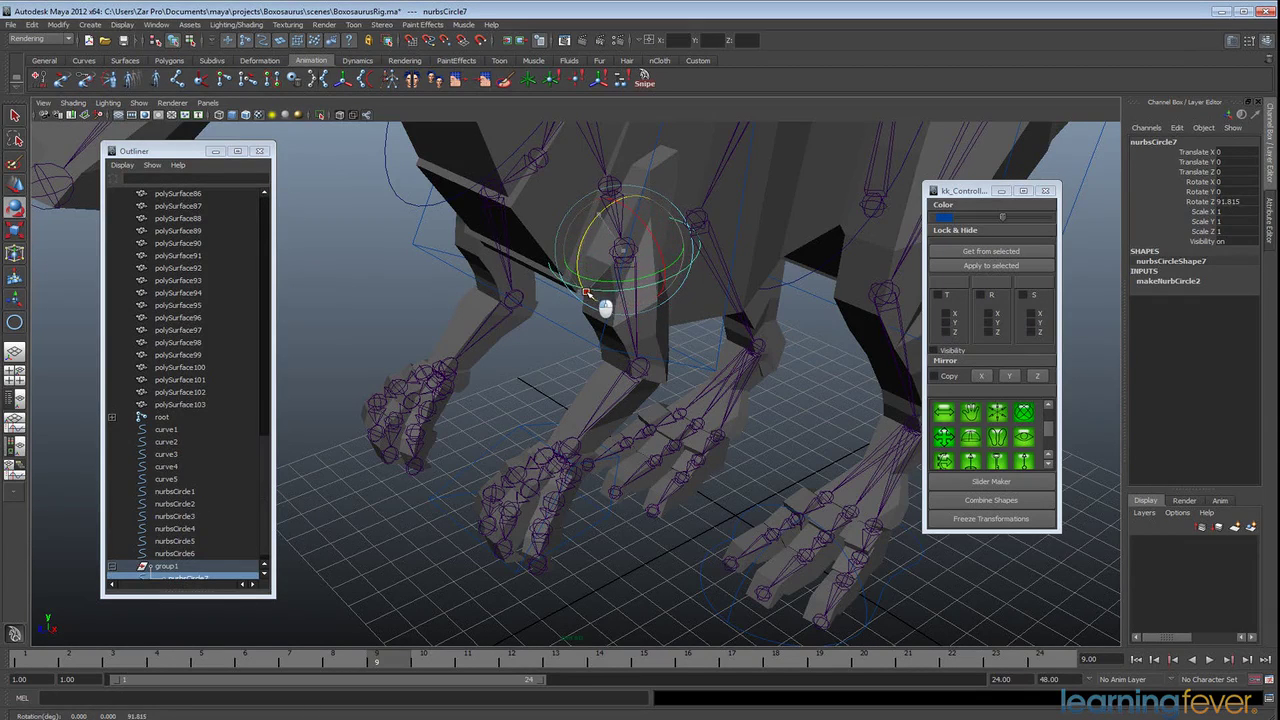
left_click(1230, 202)
type("90")
key("Return")
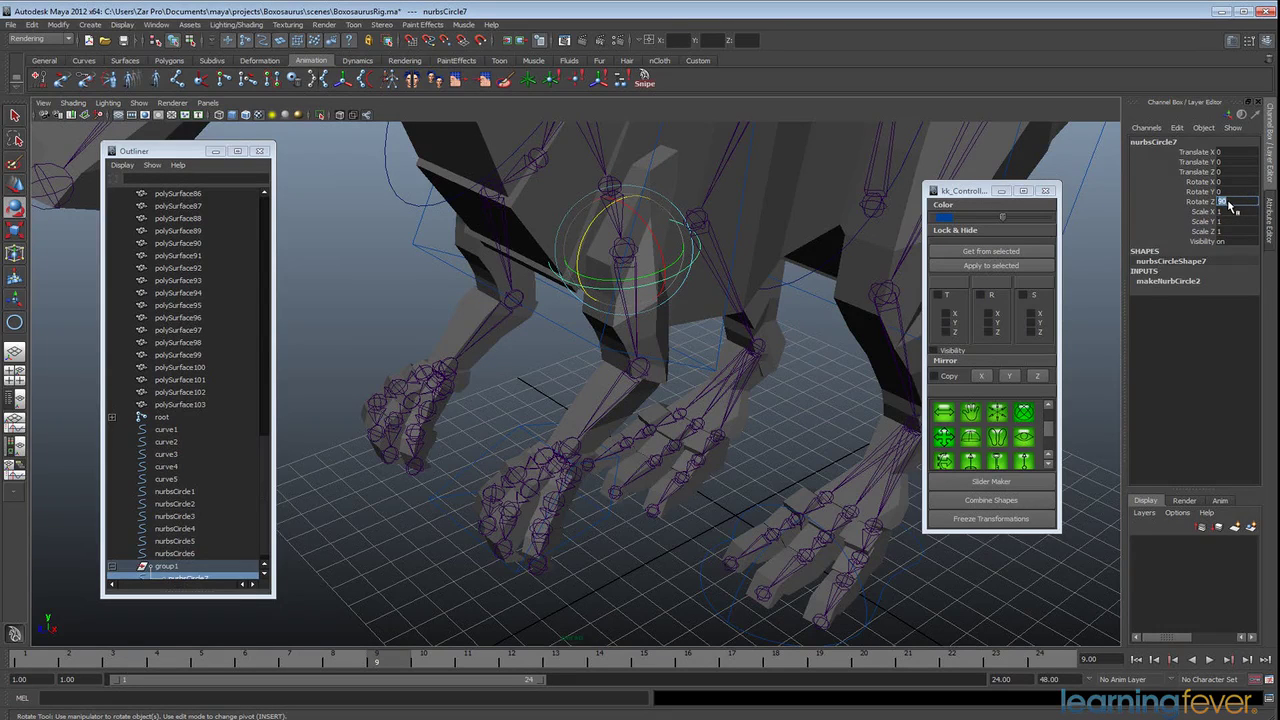
Freeze the rotation of the circle inside the shoulder group
right_click(1212, 202)
mouse_move(1213, 398)
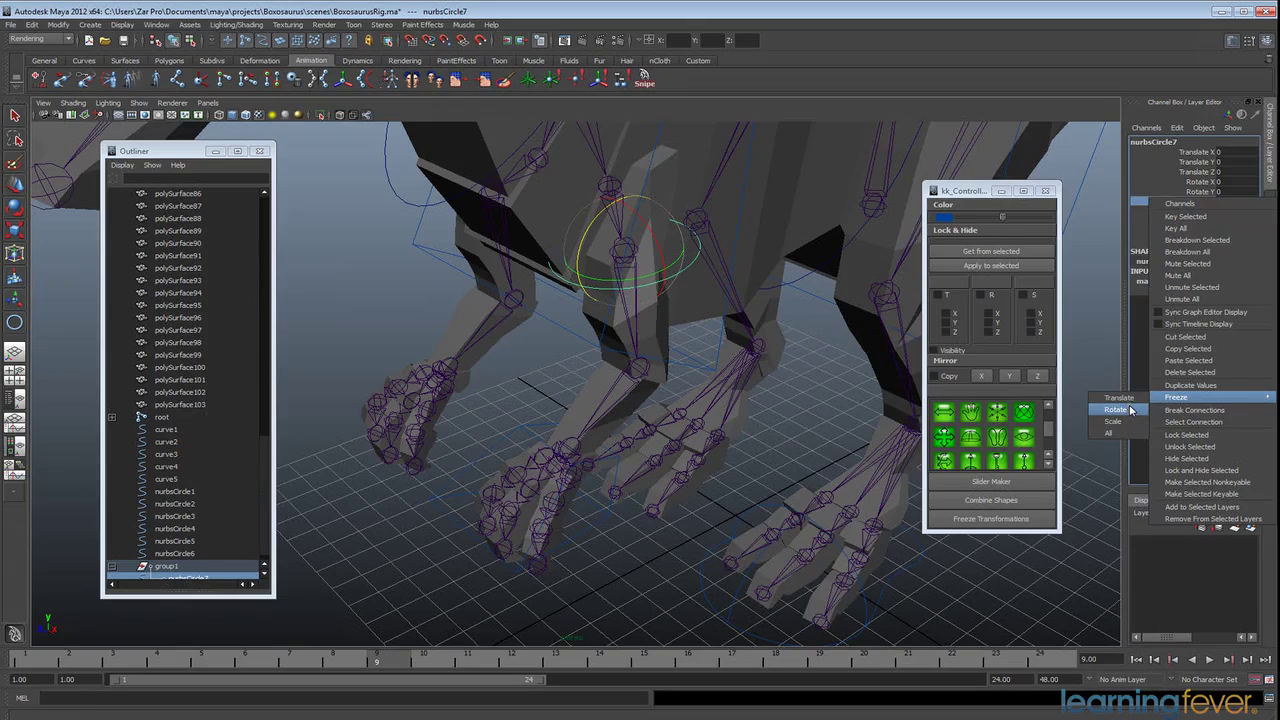
left_click(1128, 409)
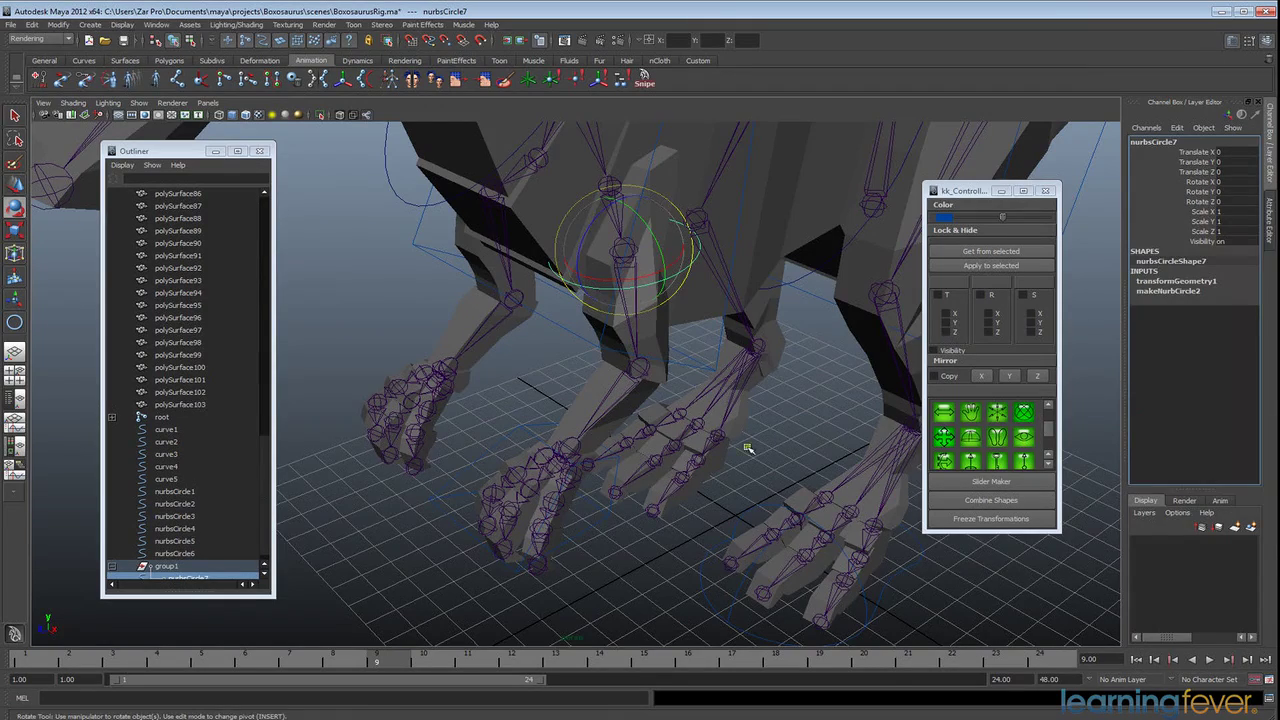
Deselect everything and draw a second NURBS circle at the centre of the grid
left_click_drag(750, 450, 746, 401, "alt")
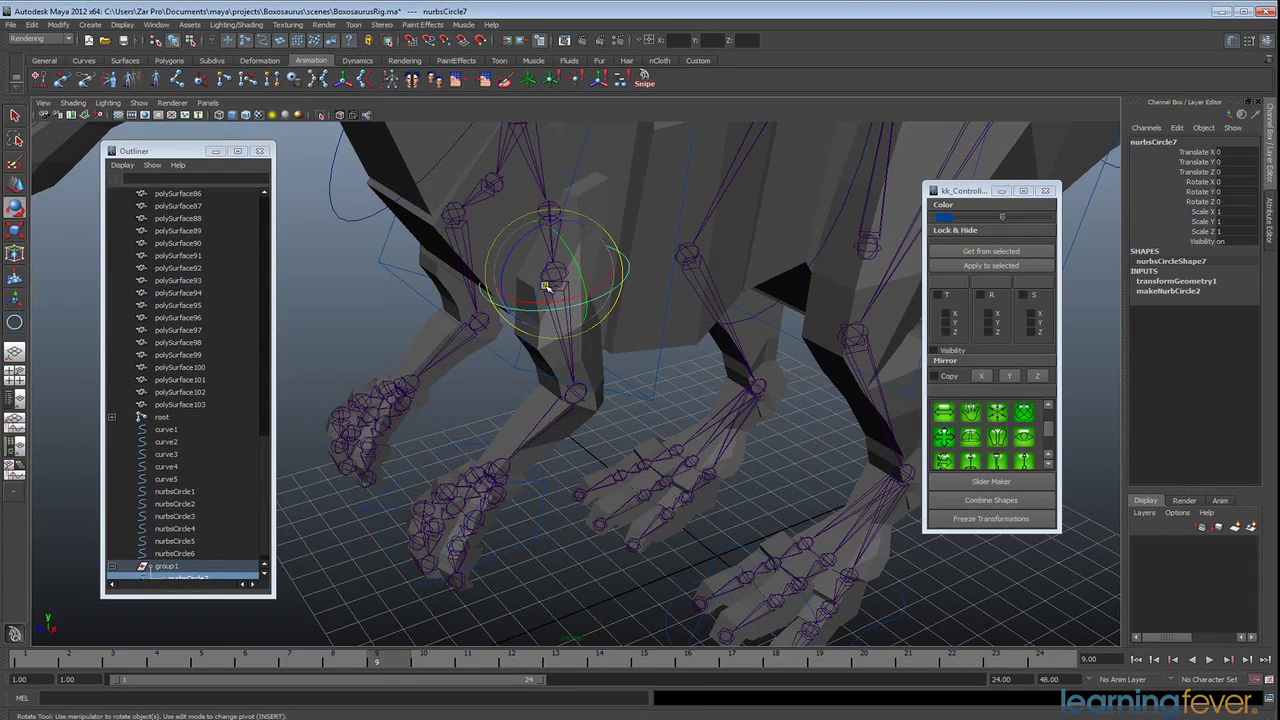
left_click_drag(763, 476, 400, 310, "alt")
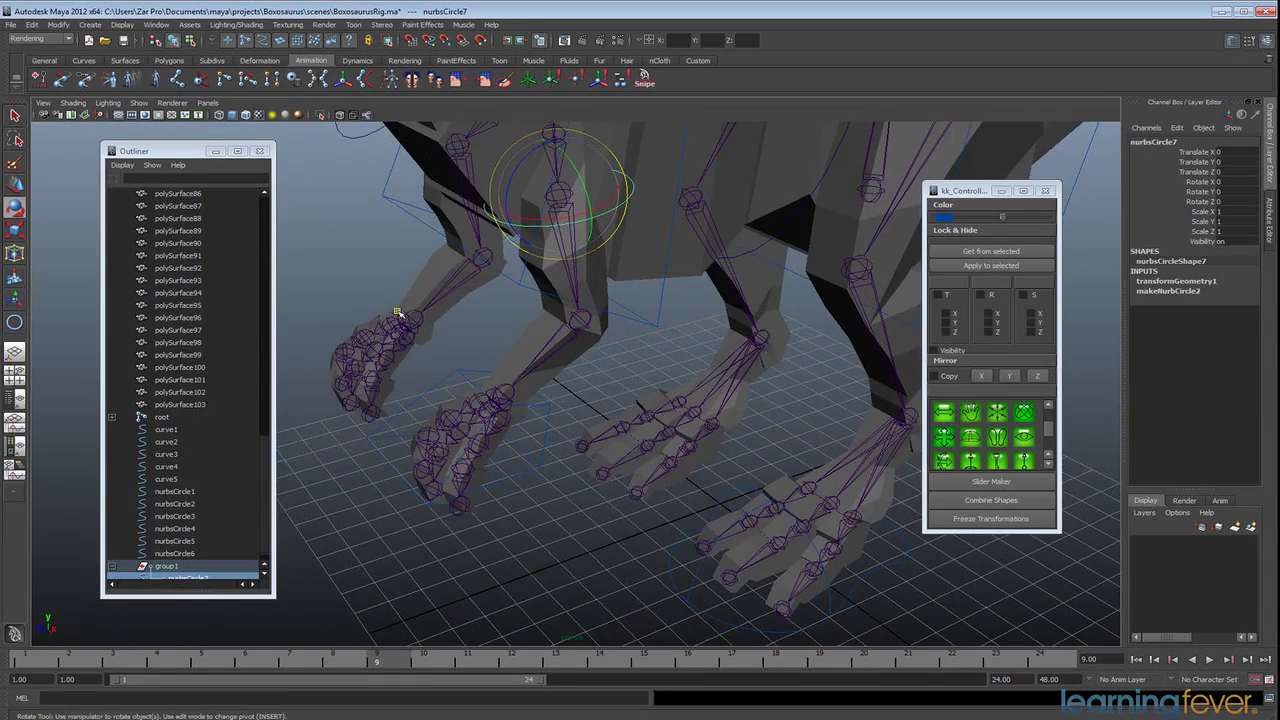
left_click(632, 532)
left_click_drag(686, 514, 367, 234, "alt")
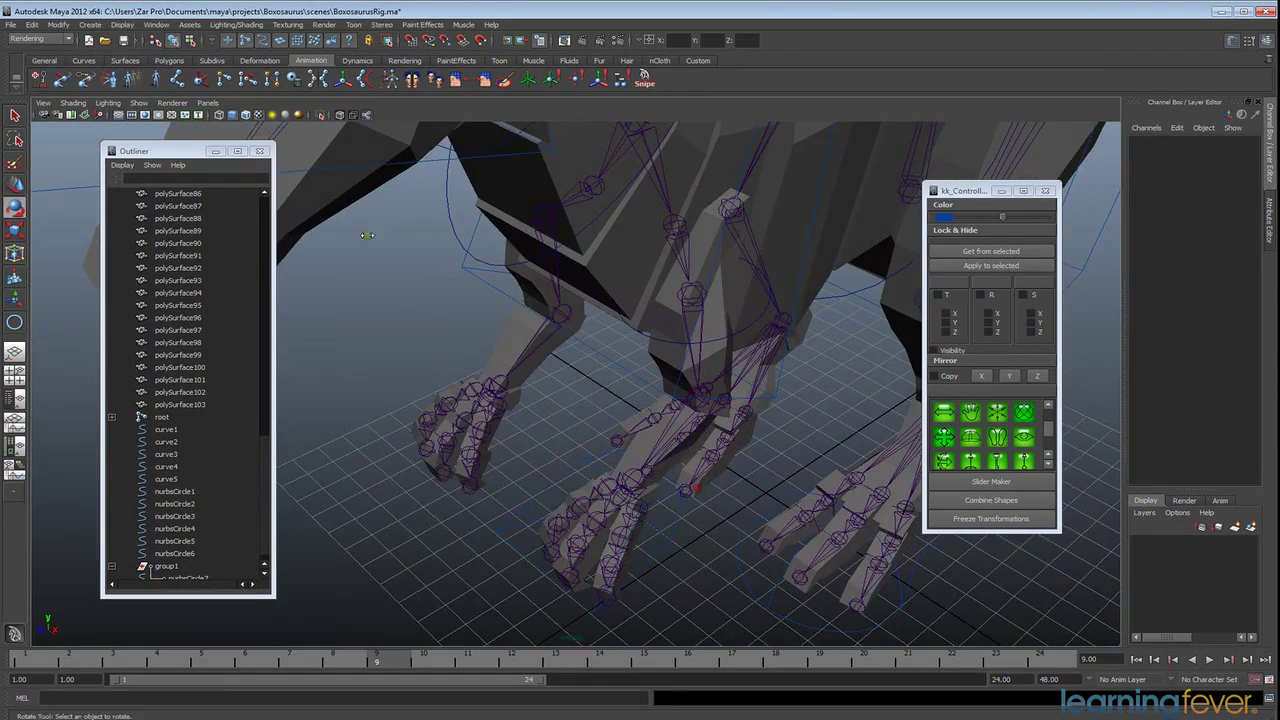
left_click(84, 60)
left_click(38, 78)
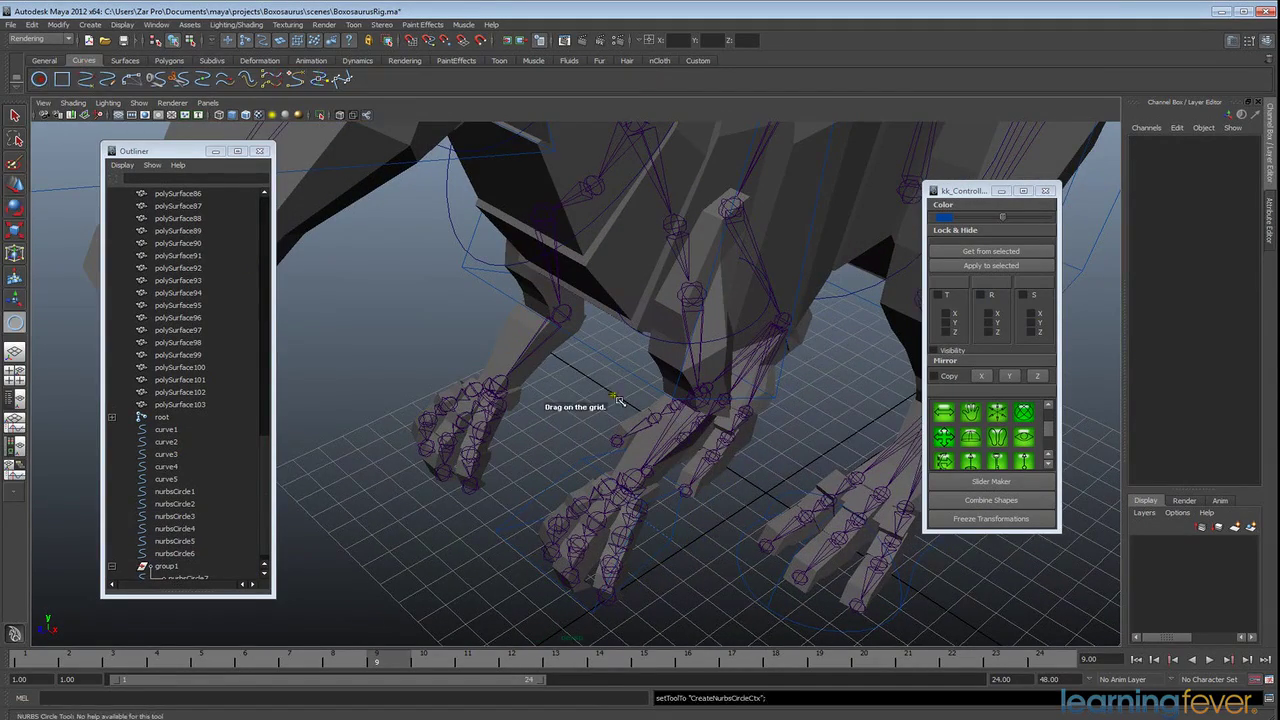
left_click_drag(618, 400, 742, 470, "alt")
key("e")
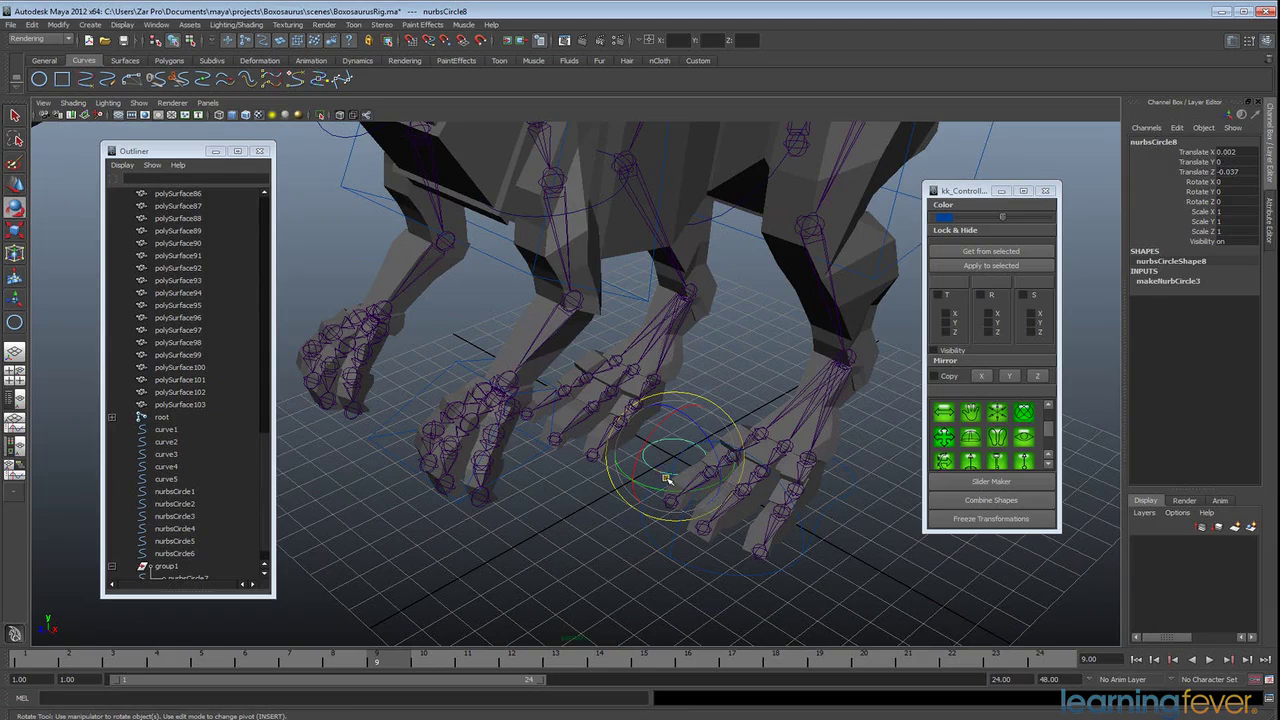
Scale the second circle uniformly to about 0.81 and color it green with the controller tool
key("r")
left_click_drag(674, 459, 640, 478)
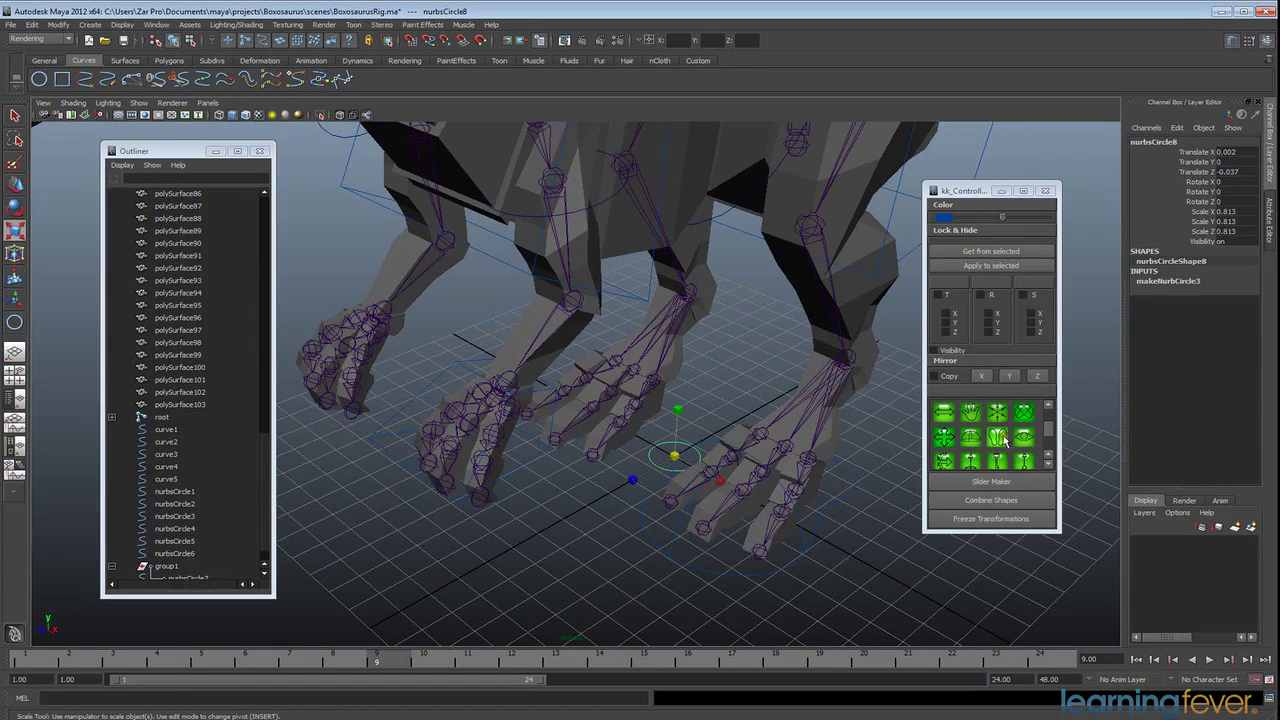
left_click(1004, 219)
left_click_drag(1004, 219, 1000, 222)
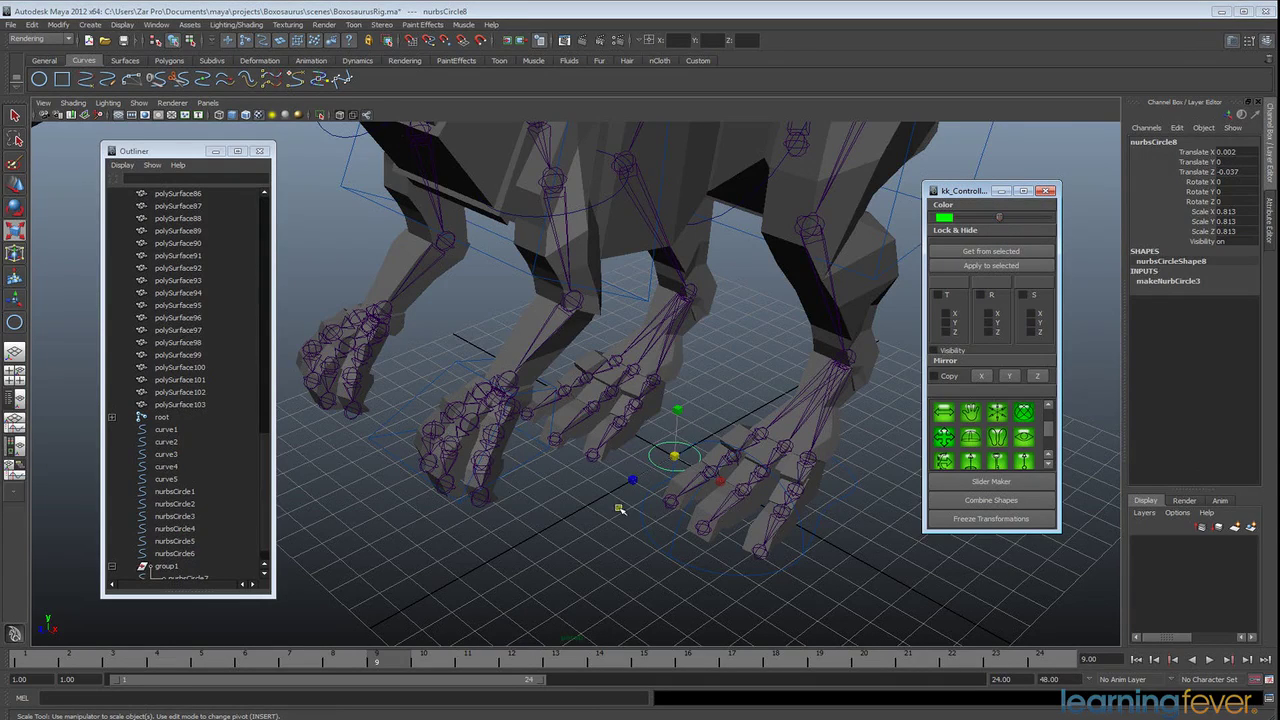
Snap the ungrouped green circle directly to the left shoulder joint with the Snipe script
left_click(566, 226)
left_click(655, 469)
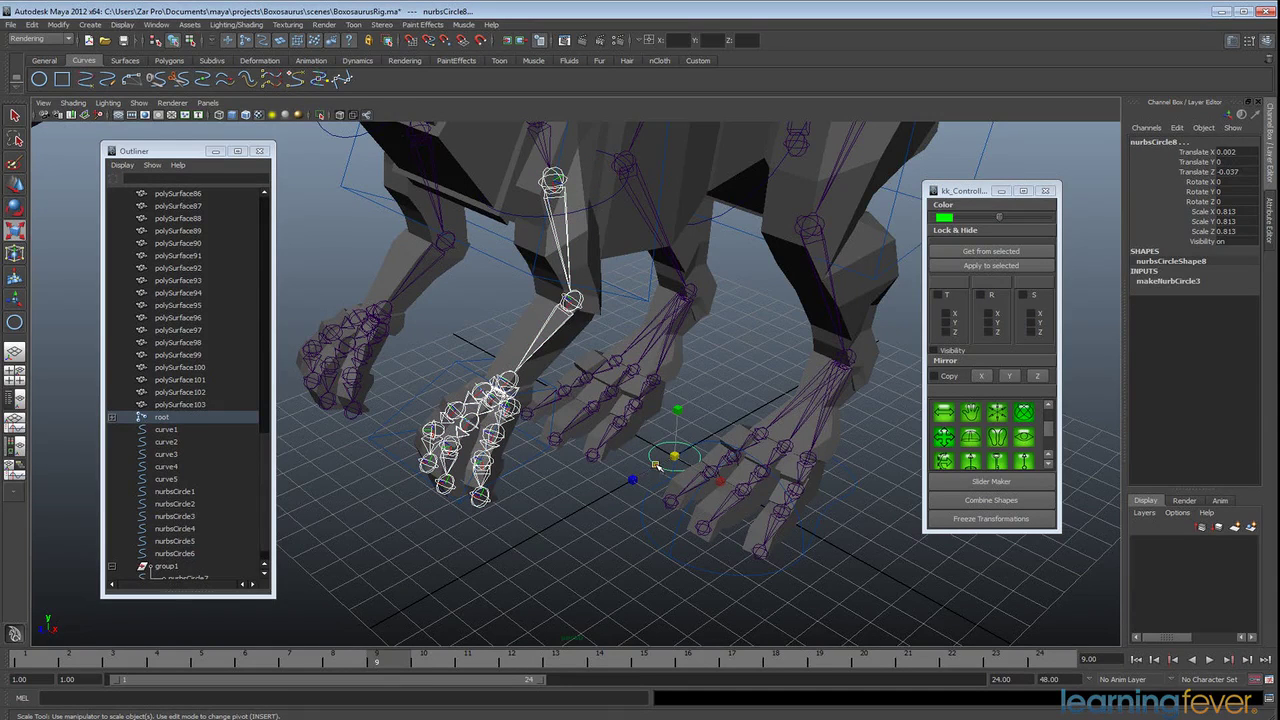
left_click(311, 60)
left_click(644, 80)
Rotate the ungrouped green circle to about 100 degrees in Y so it wraps around the left shoulder joint
left_click_drag(664, 200, 598, 333, "alt")
left_click(592, 315)
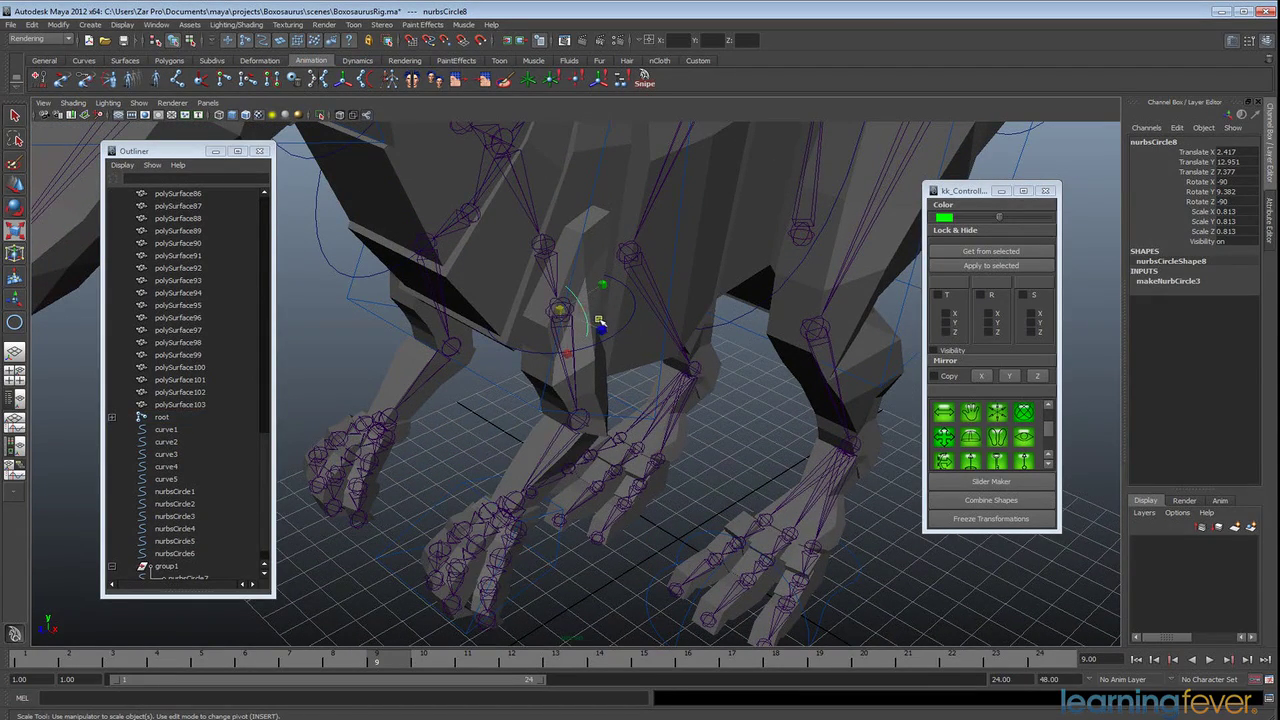
key("e")
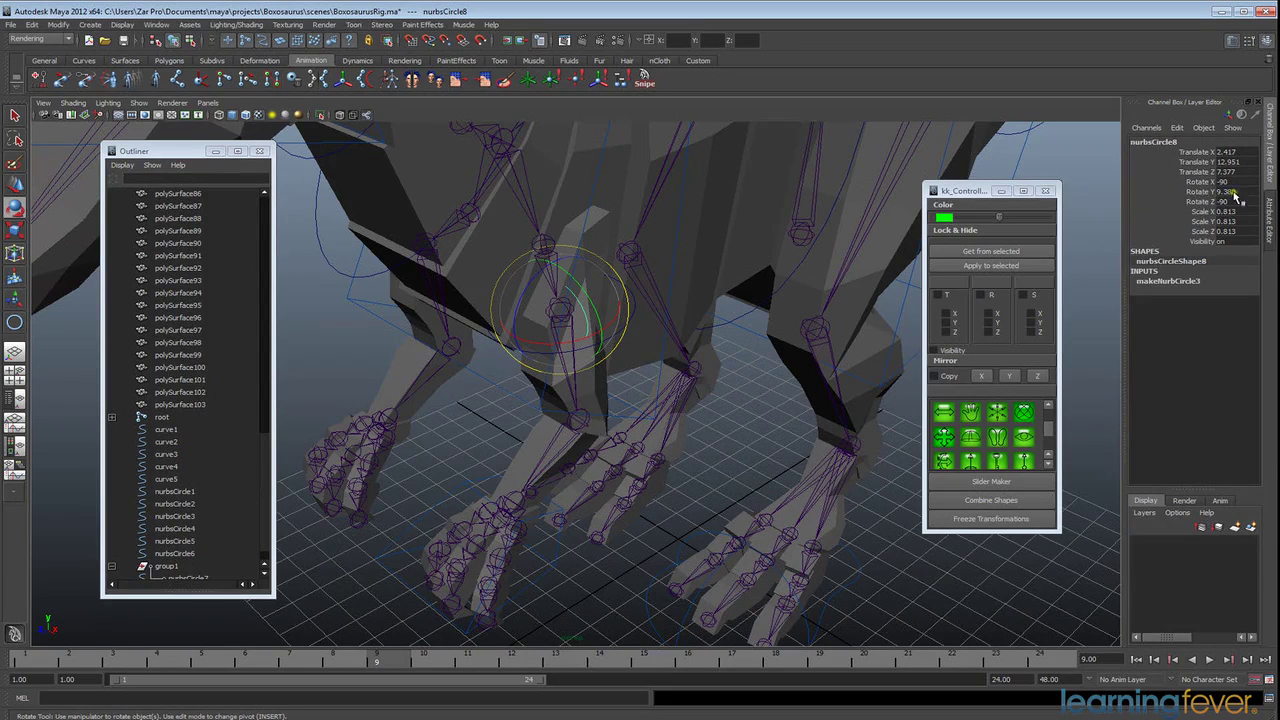
left_click_drag(548, 270, 1090, 280)
scroll(642, 399, "up", 3)
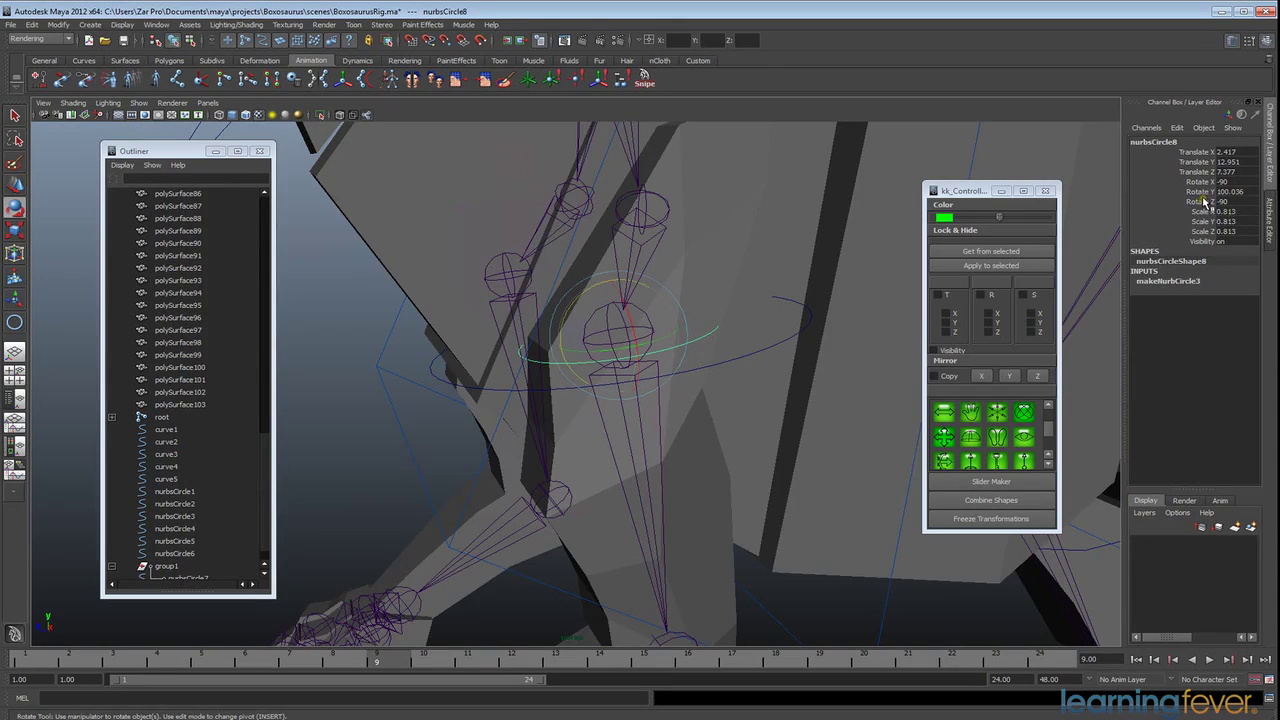
Freeze all transformations of the ungrouped green circle
left_click(1205, 202)
right_click(1205, 203)
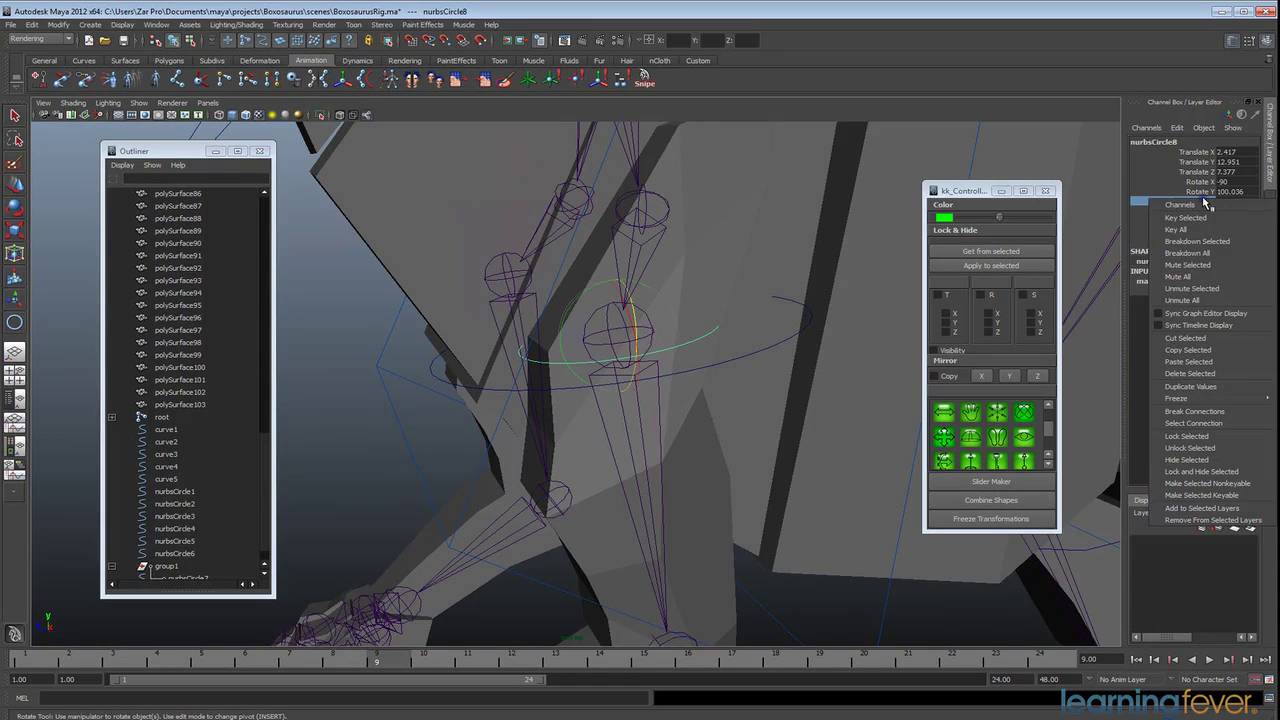
mouse_move(1200, 398)
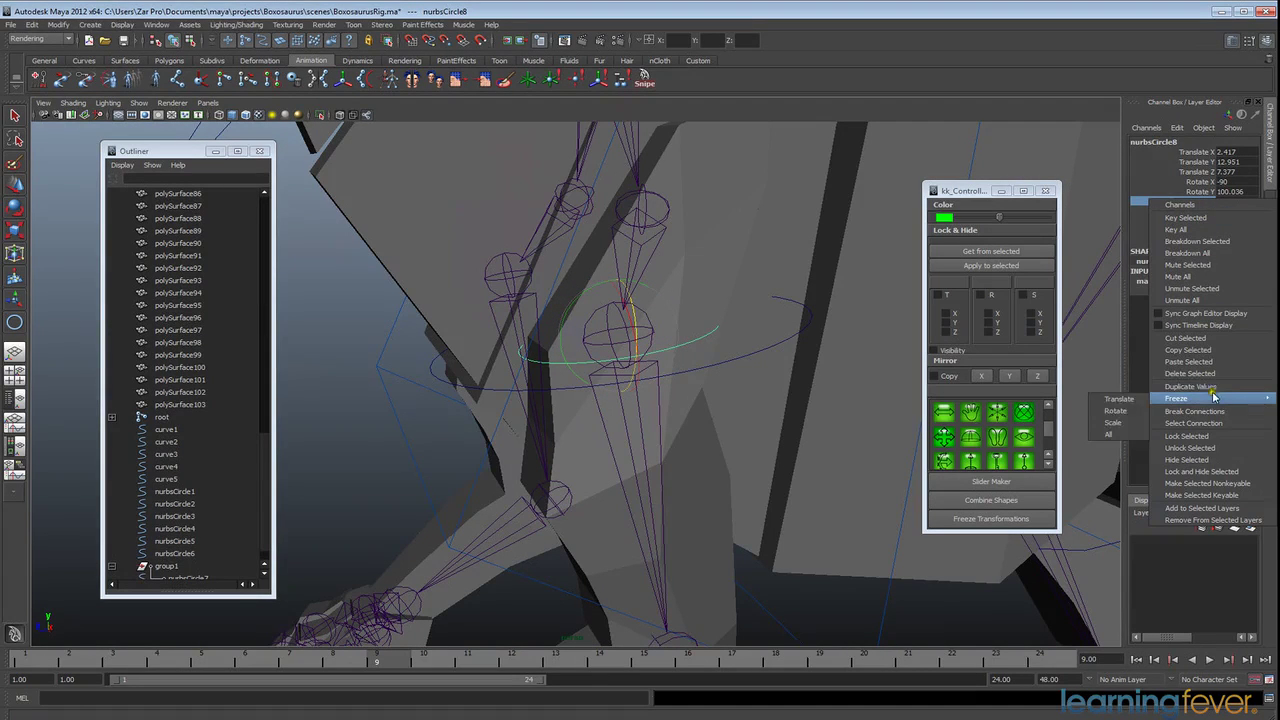
left_click(1122, 435)
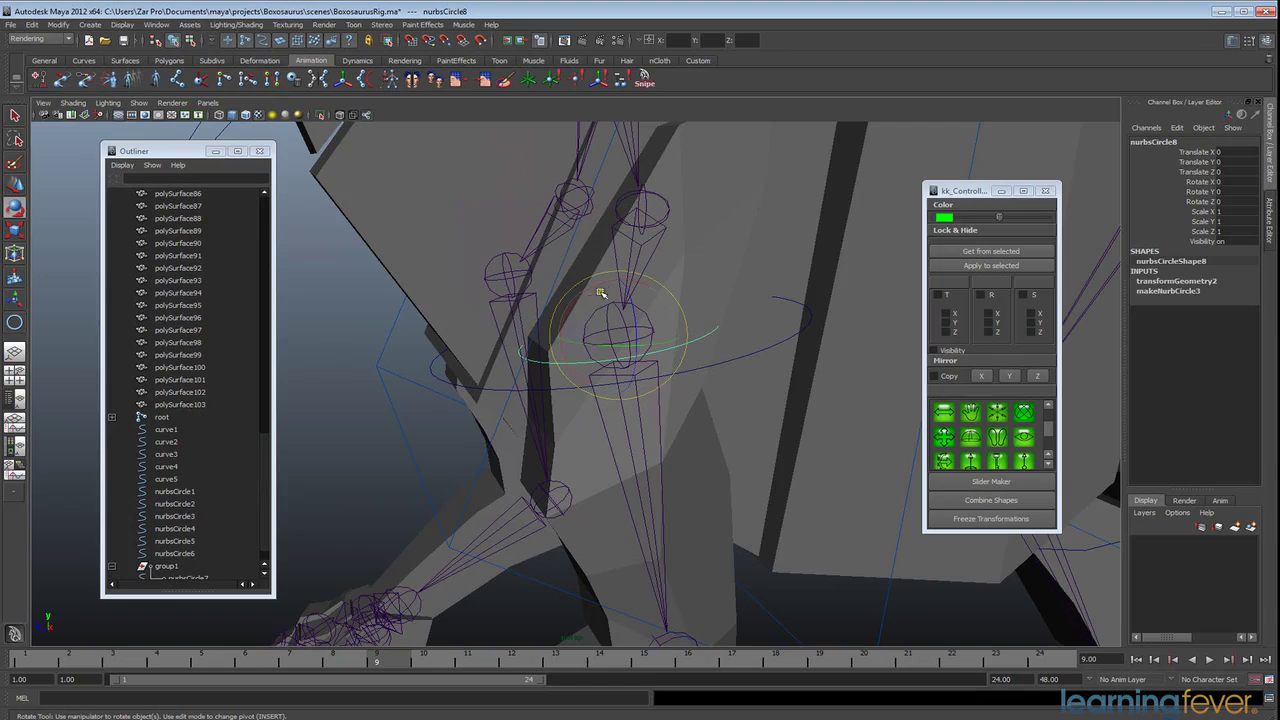
Compare the rotation axes of the ungrouped and grouped shoulder circles, and examine the transform values of group1
left_click_drag(640, 338, 615, 333, "alt")
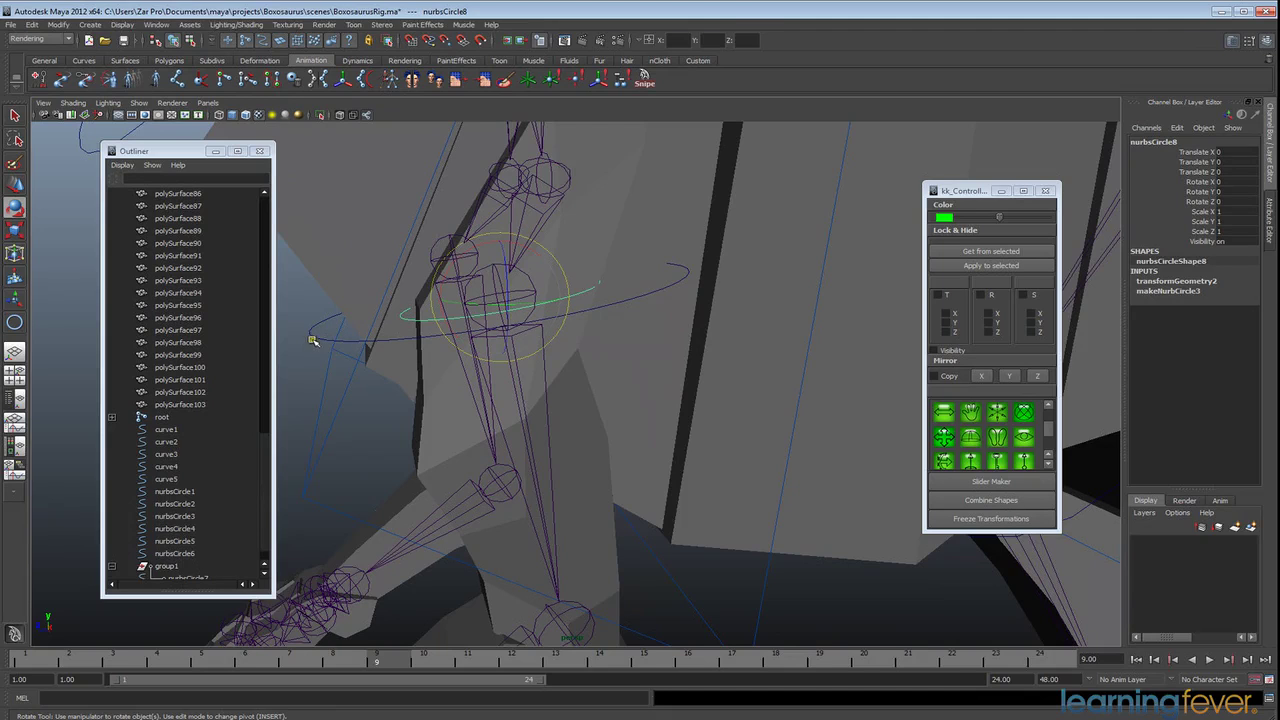
left_click(312, 340)
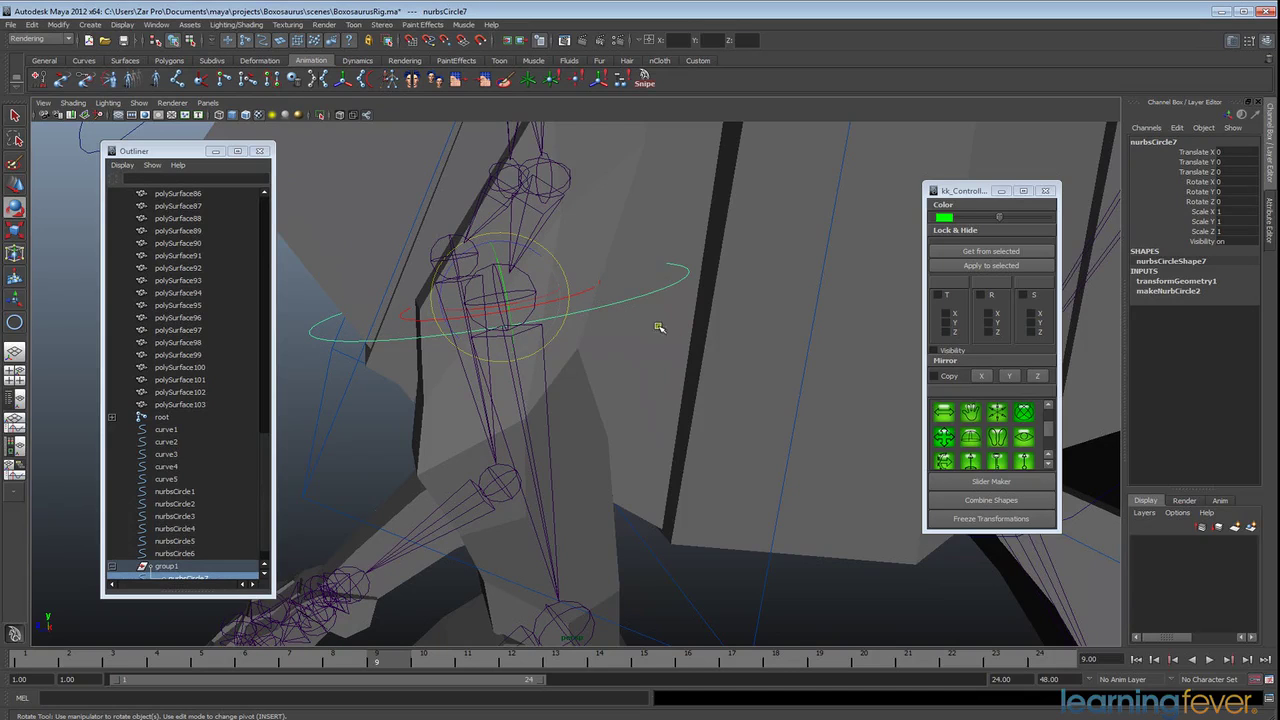
left_click(424, 320)
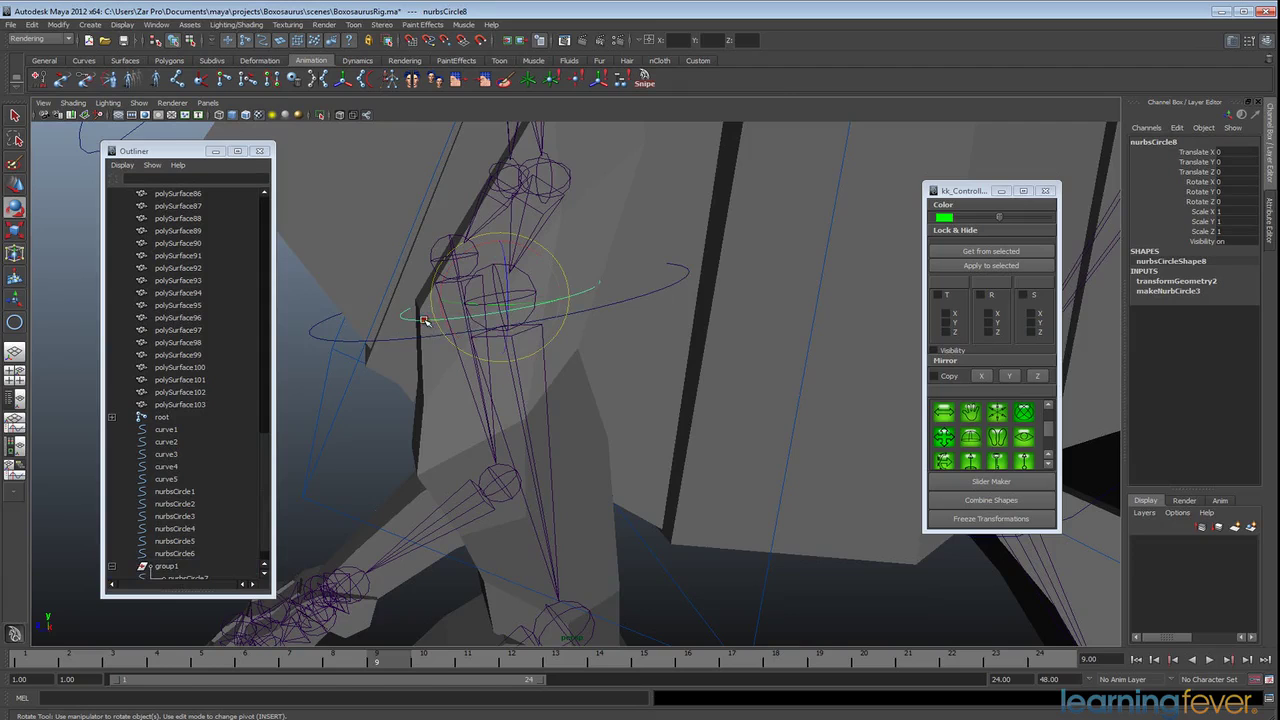
left_click_drag(571, 337, 719, 364, "alt")
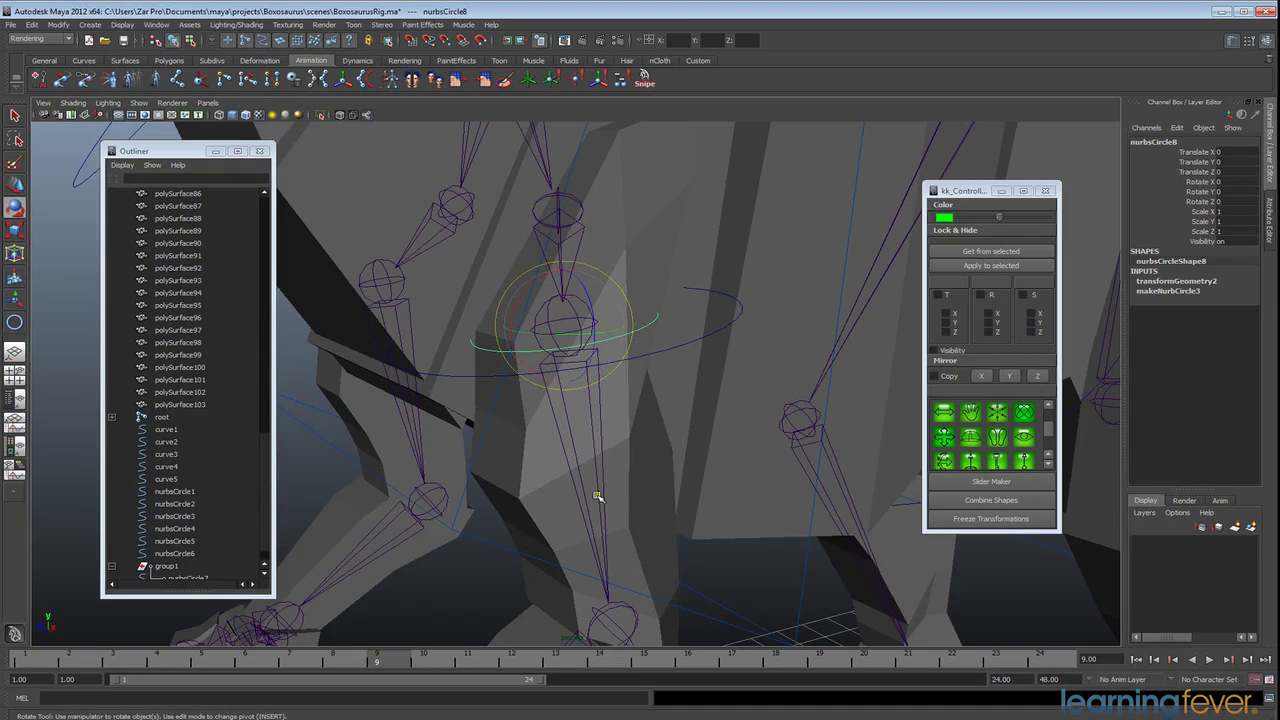
left_click_drag(647, 365, 672, 362, "alt")
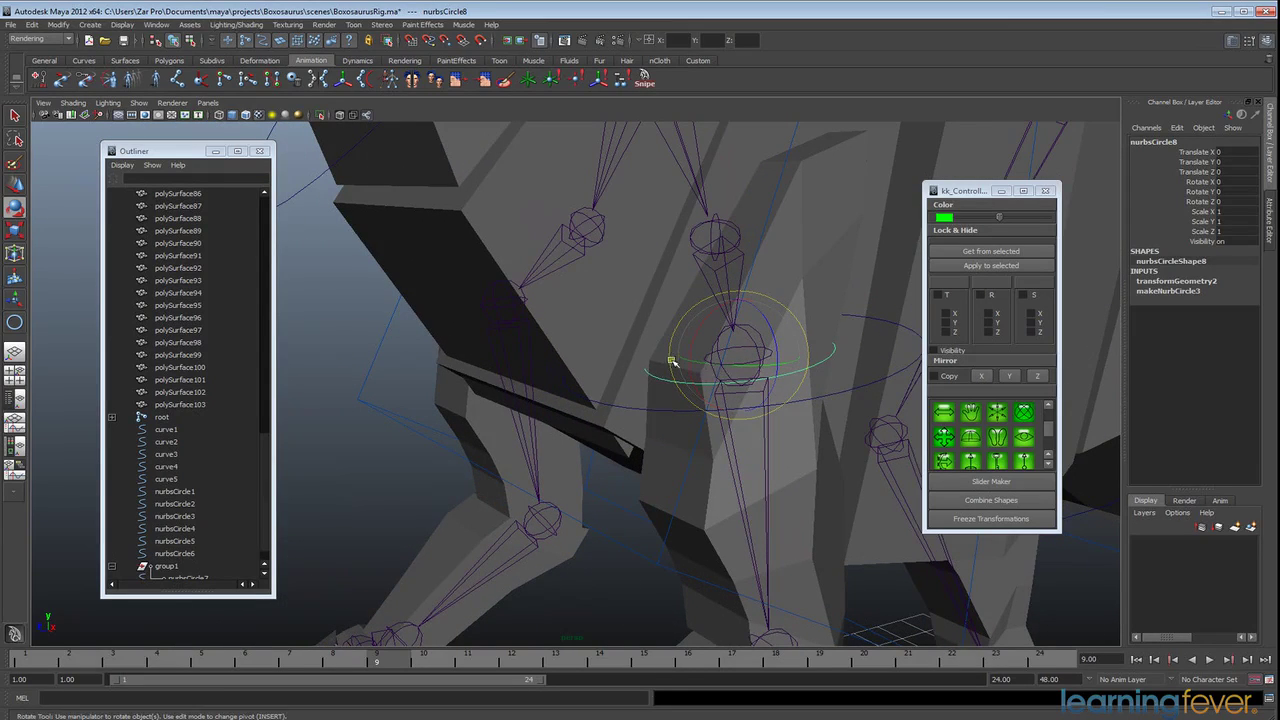
left_click(265, 517)
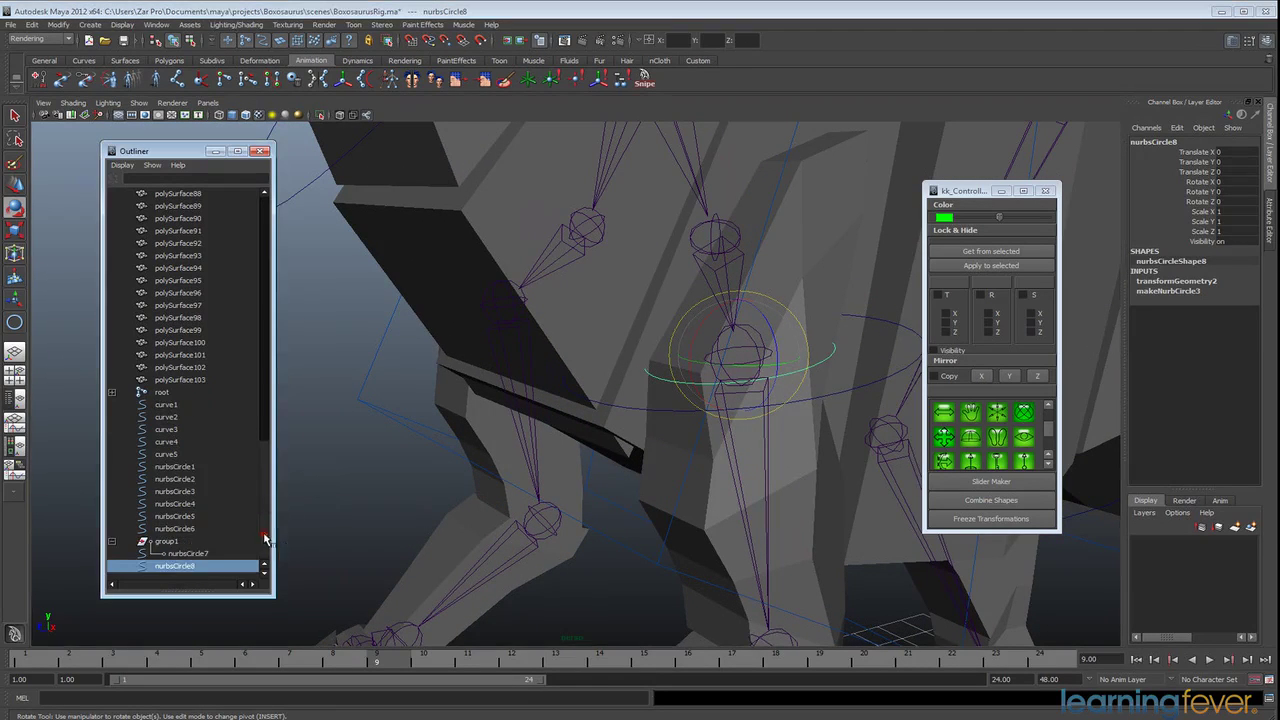
left_click(166, 542)
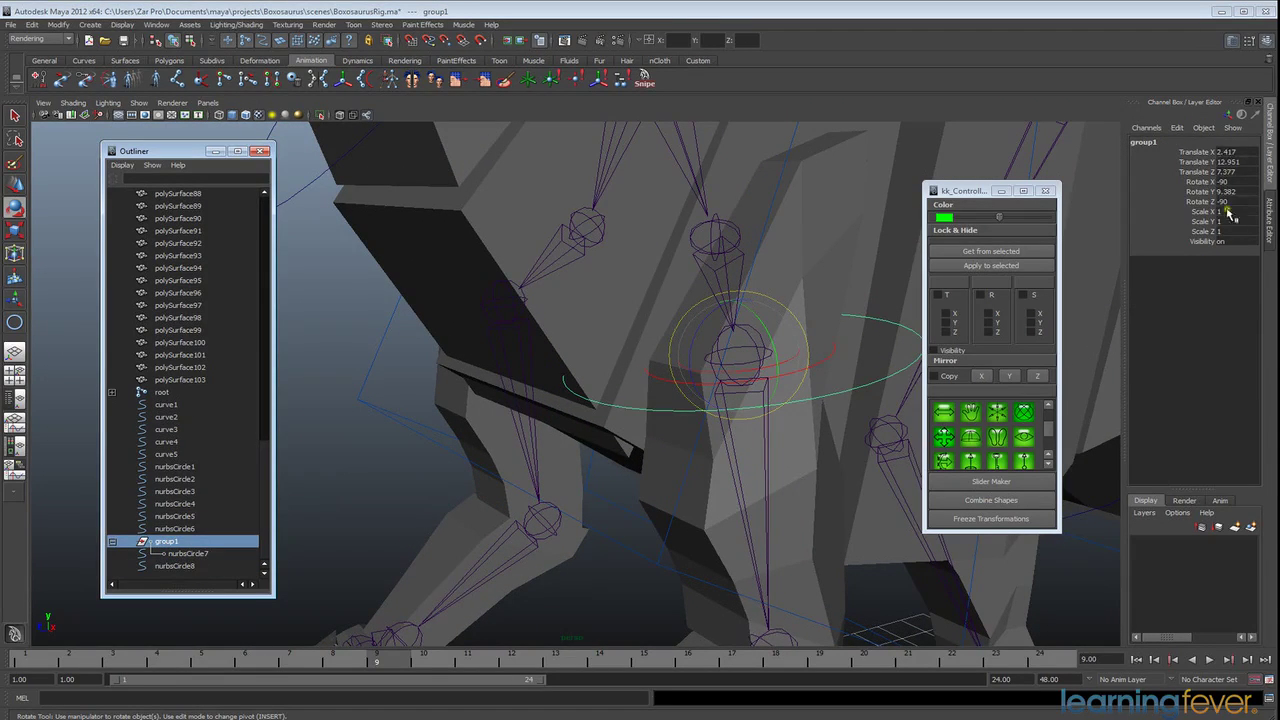
Delete the ungrouped green circle from the left shoulder
left_click_drag(810, 527, 634, 380, "alt")
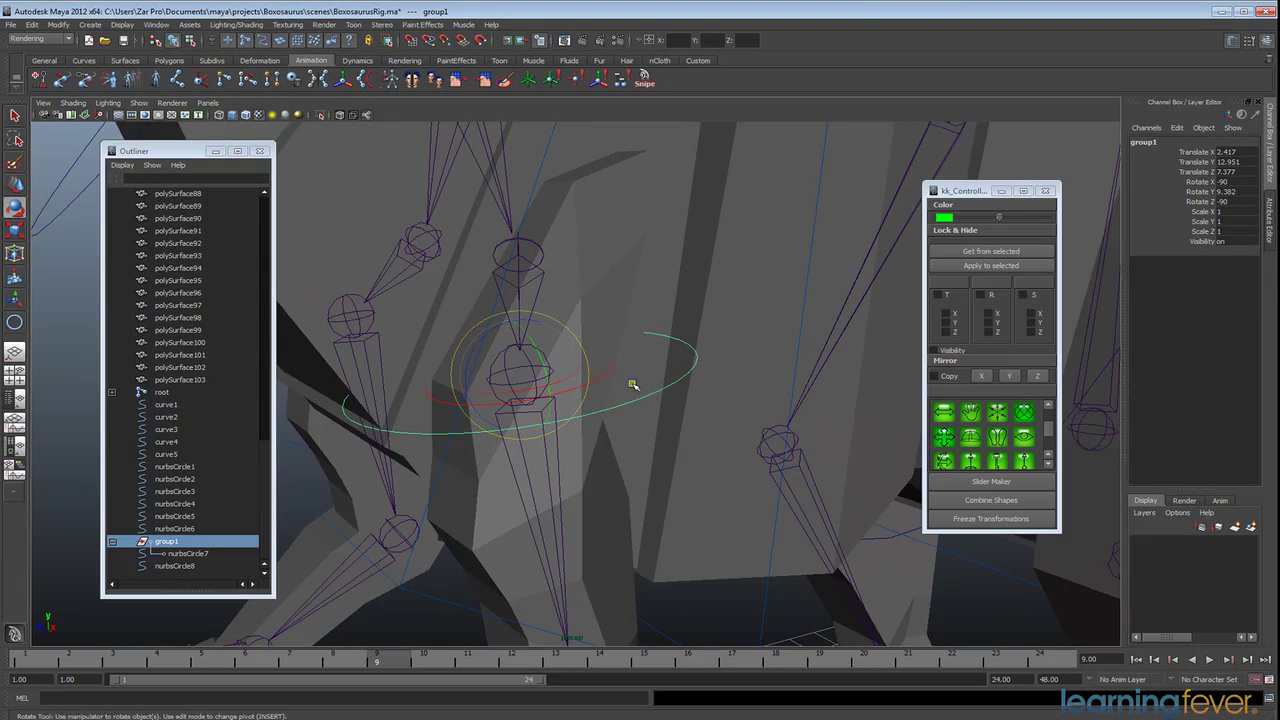
left_click(631, 391)
left_click(631, 391)
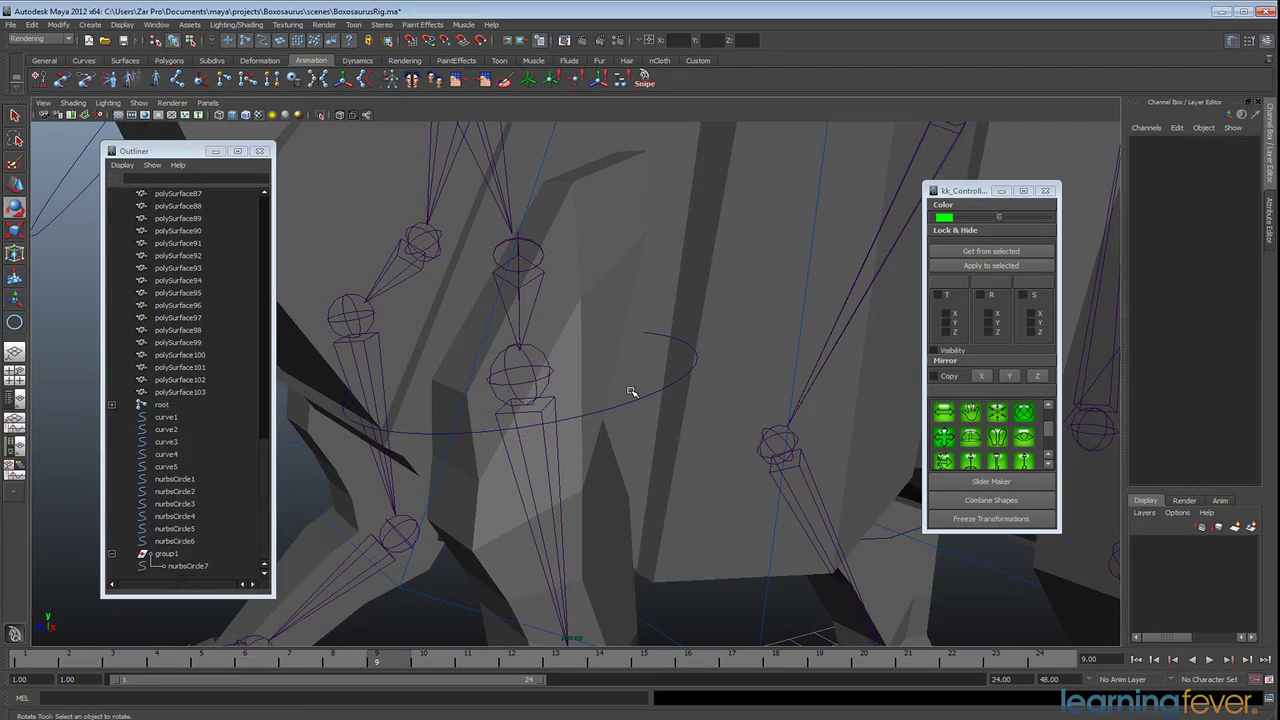
Duplicate group1, which holds the remaining left shoulder circle
left_click(635, 400)
left_click_drag(640, 400, 660, 423, "alt")
left_click(170, 554)
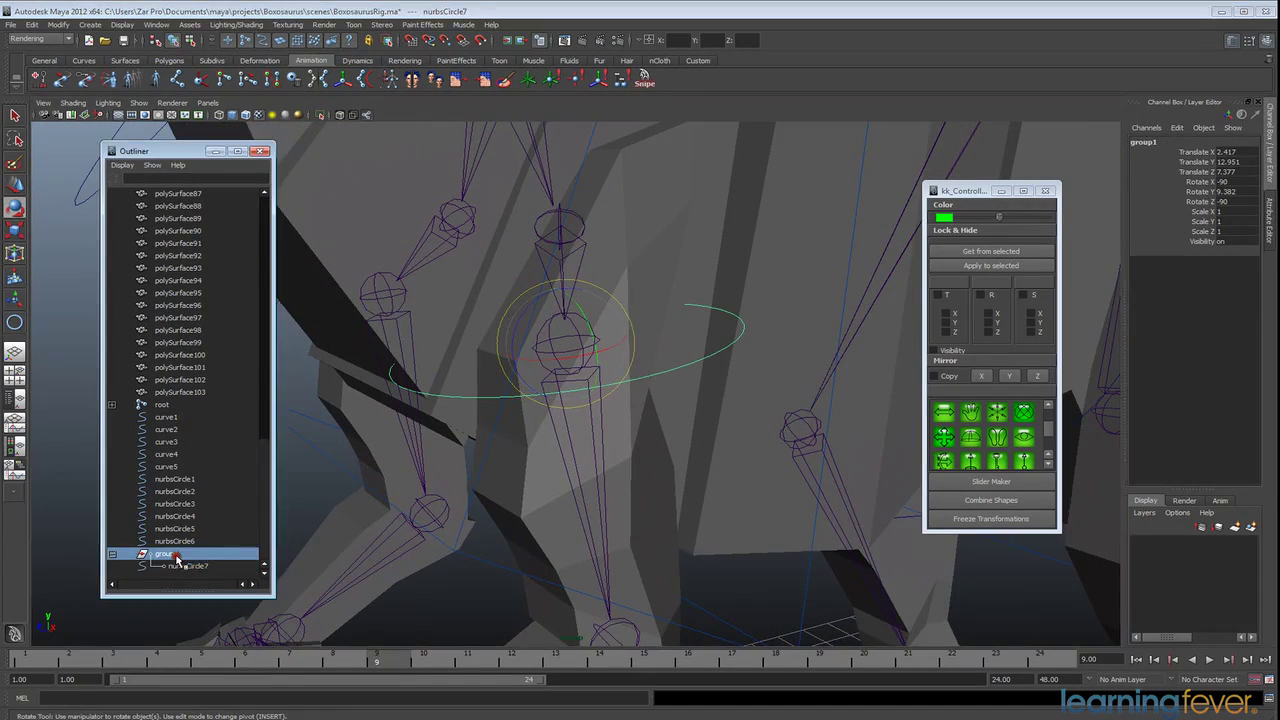
scroll(709, 460, "down", 5)
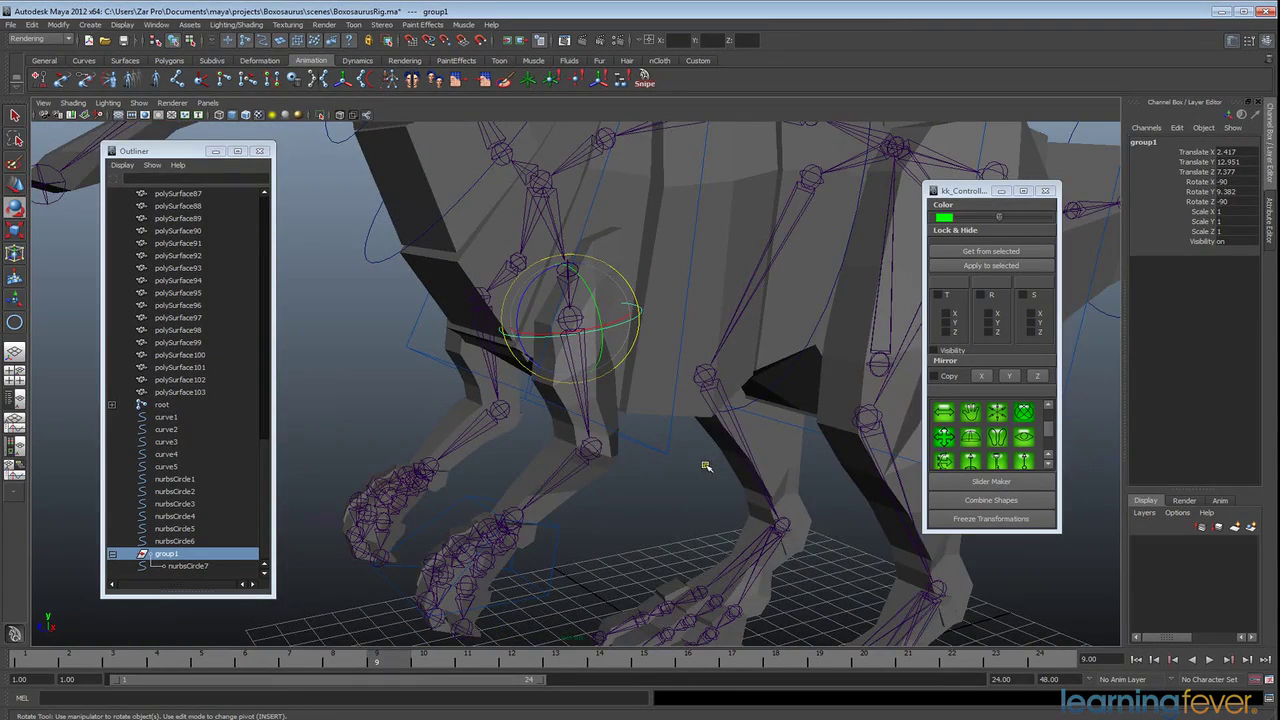
key("ctrl+d")
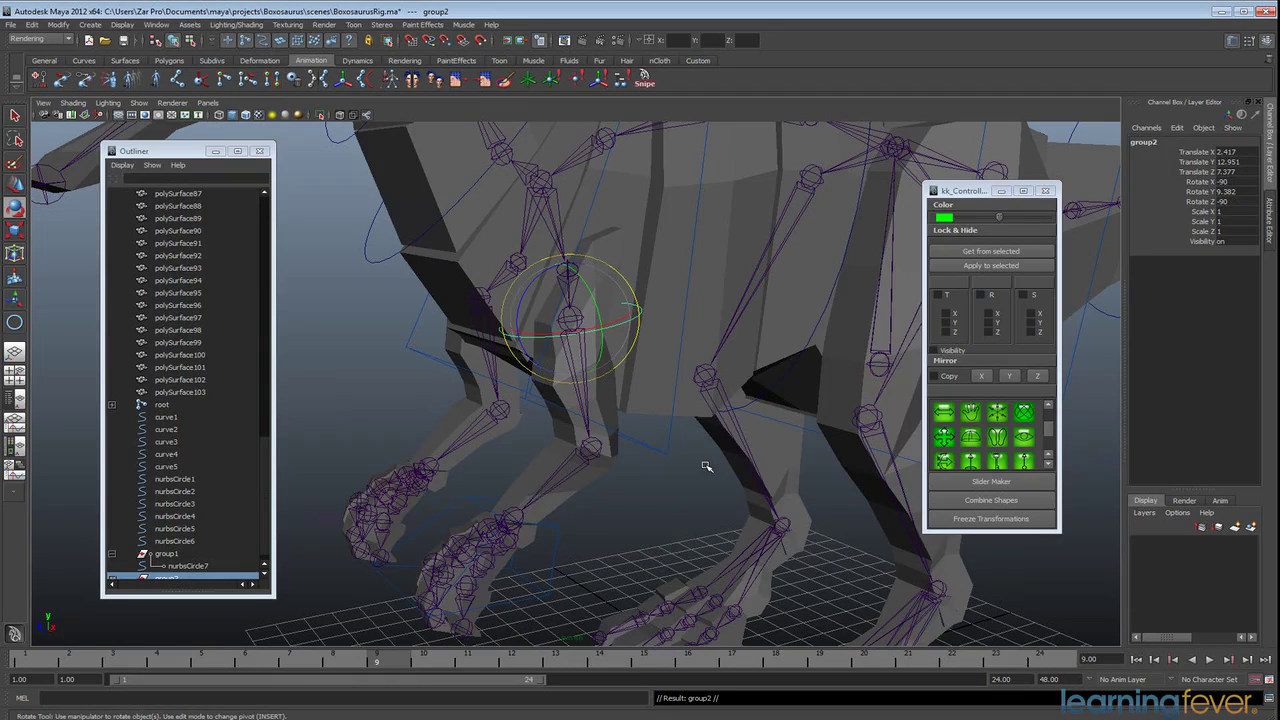
Snap the duplicated group, group2, to the leftElbow joint with the Snipe script
left_click(591, 449)
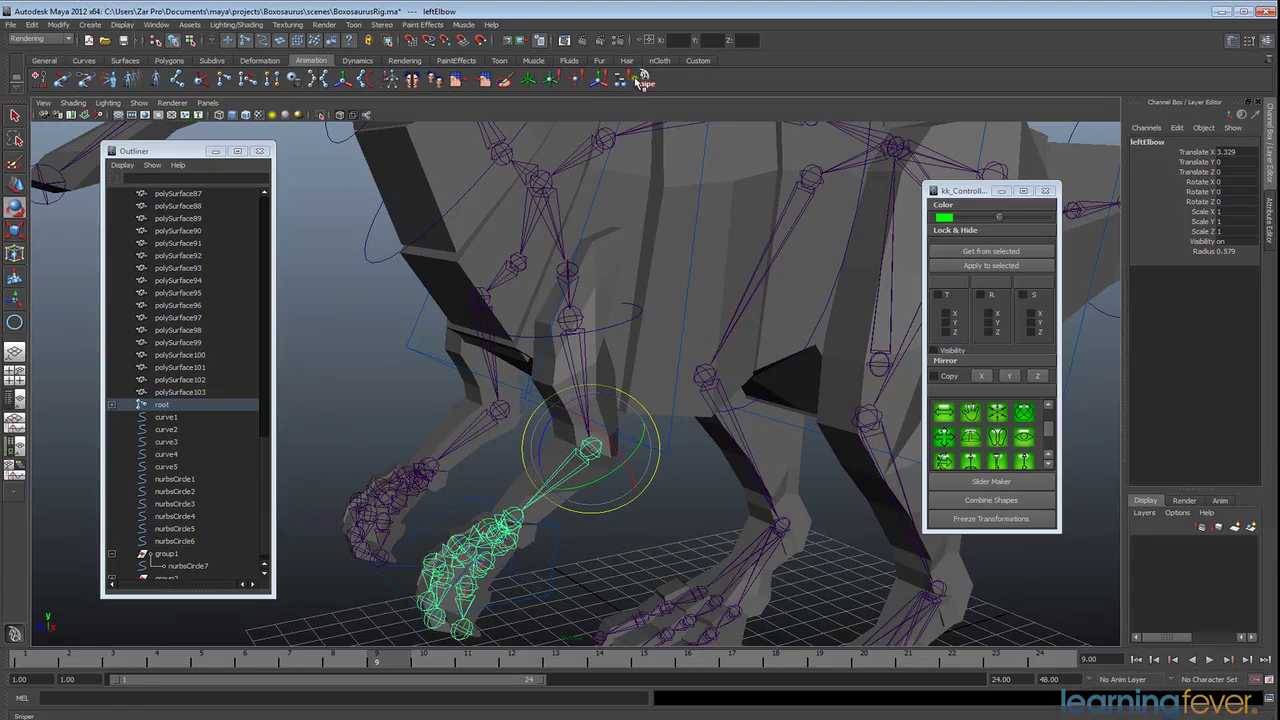
left_click_drag(271, 446, 270, 458)
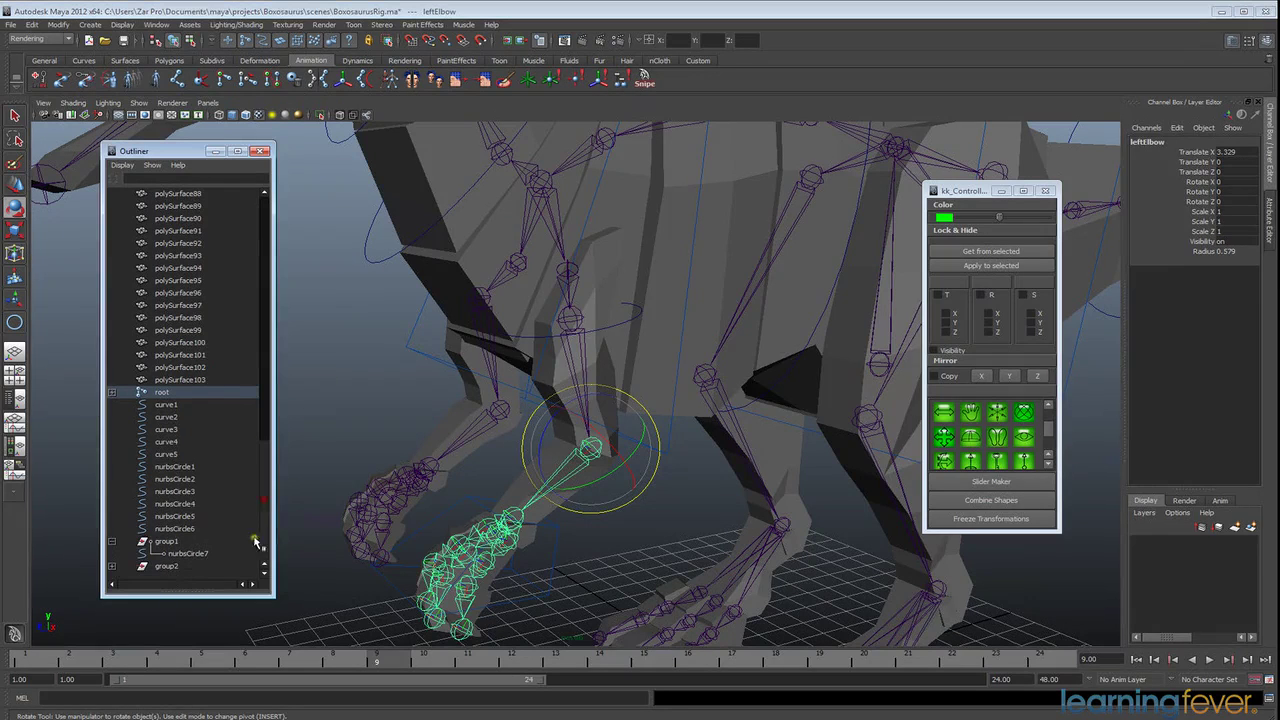
left_click(170, 567)
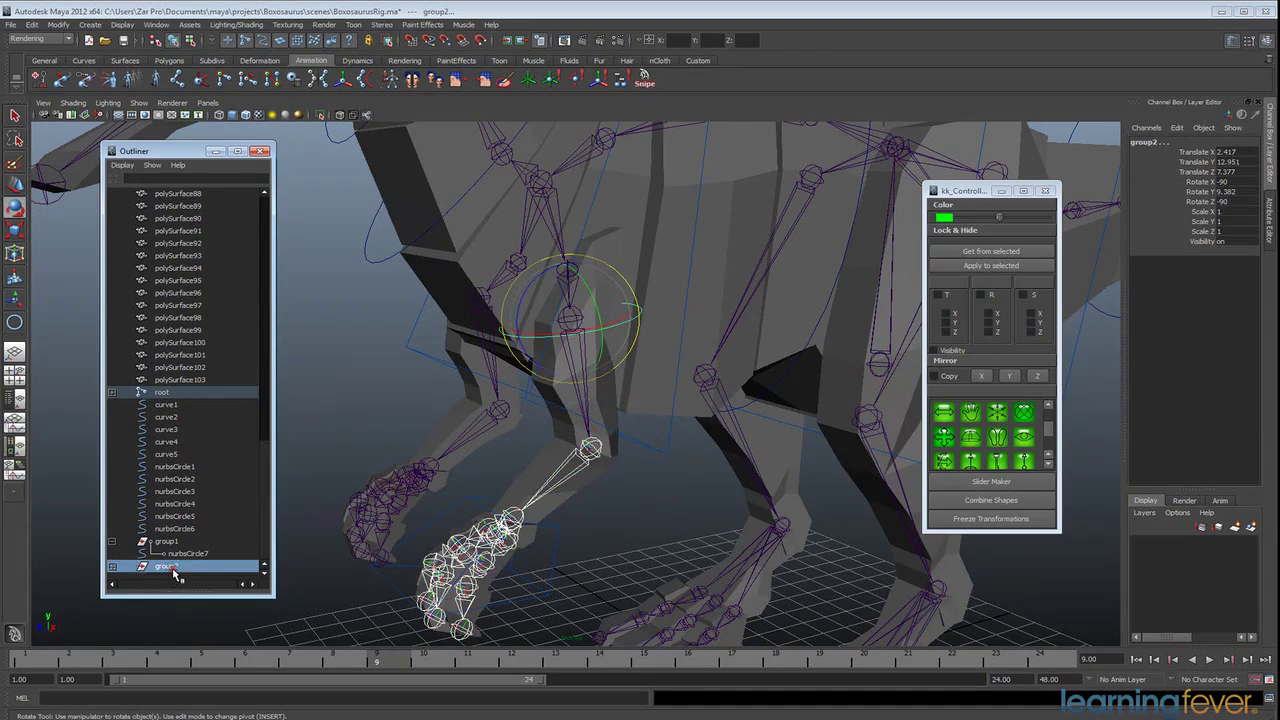
left_click(645, 82)
middle_click_drag(640, 535, 704, 510, "alt")
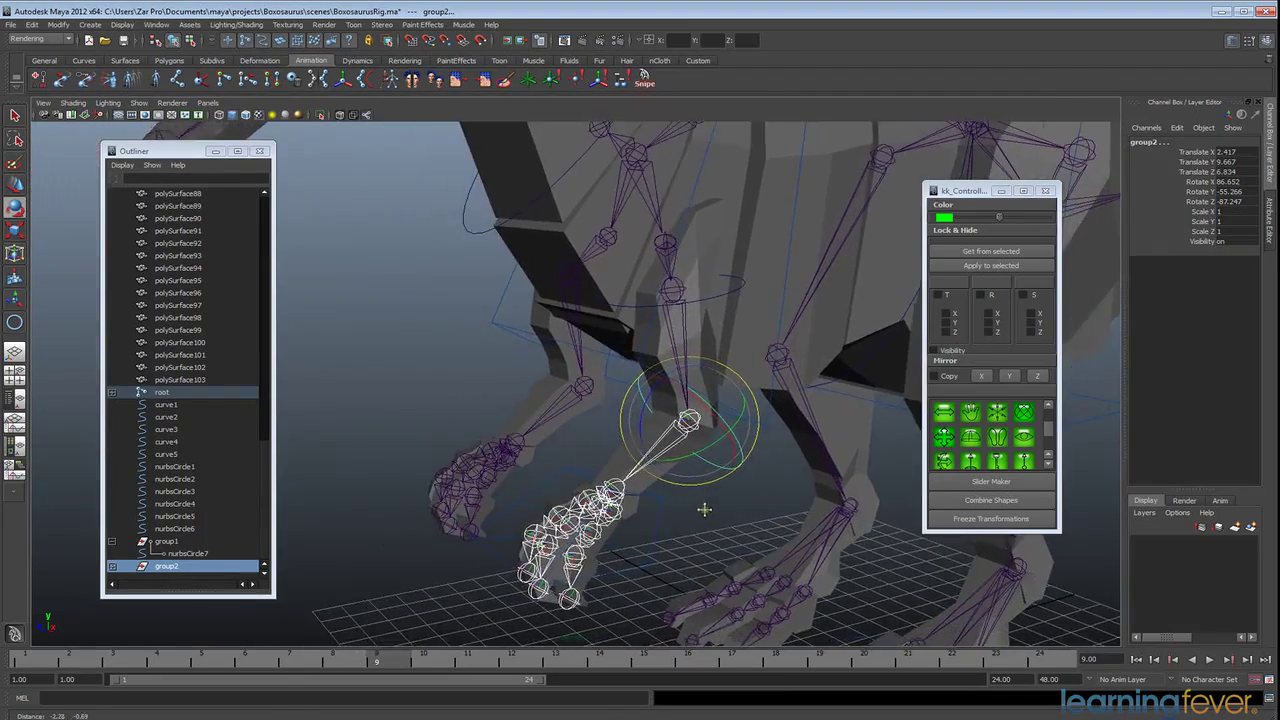
left_click_drag(704, 510, 771, 491, "alt")
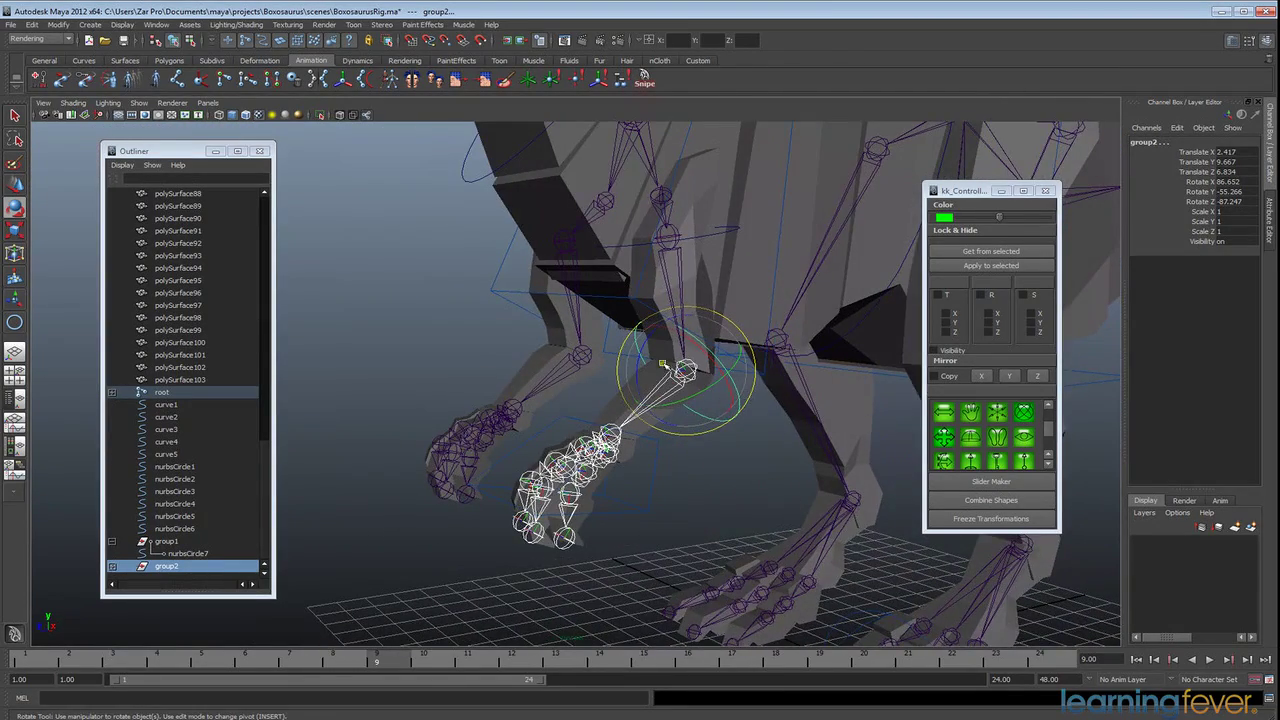
left_click_drag(765, 396, 731, 349, "alt")
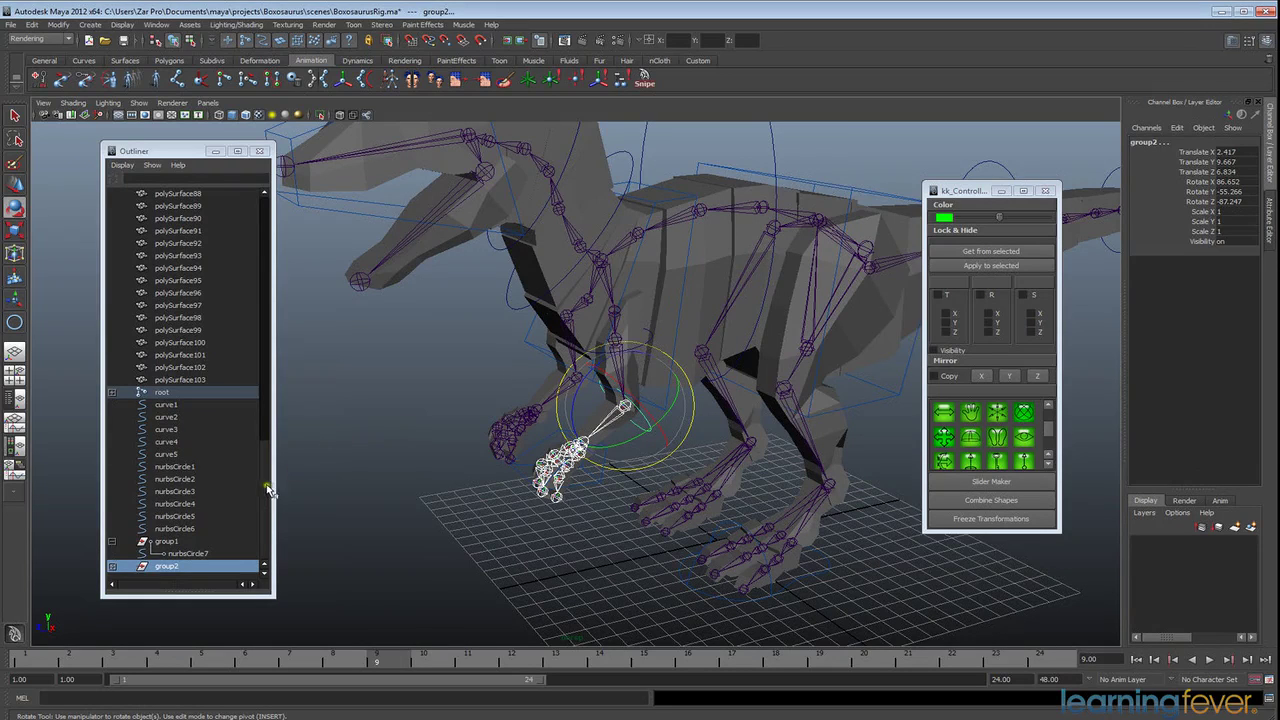
left_click_drag(266, 486, 270, 552)
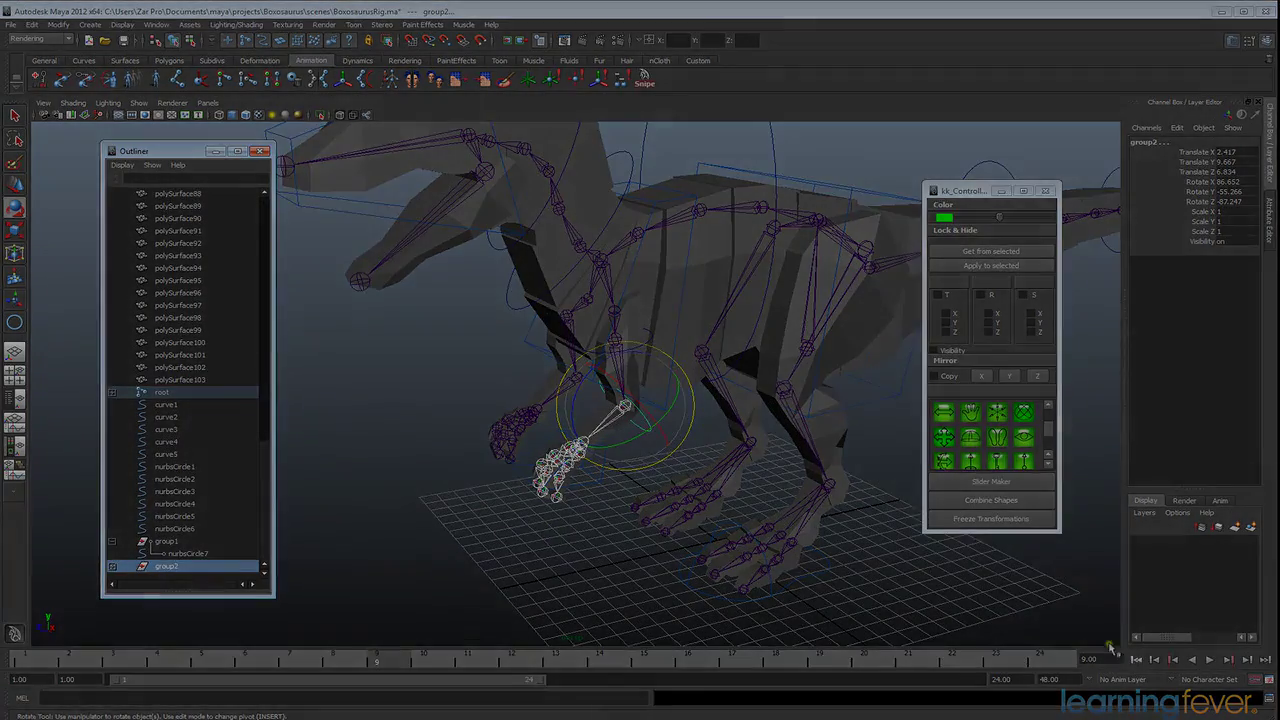